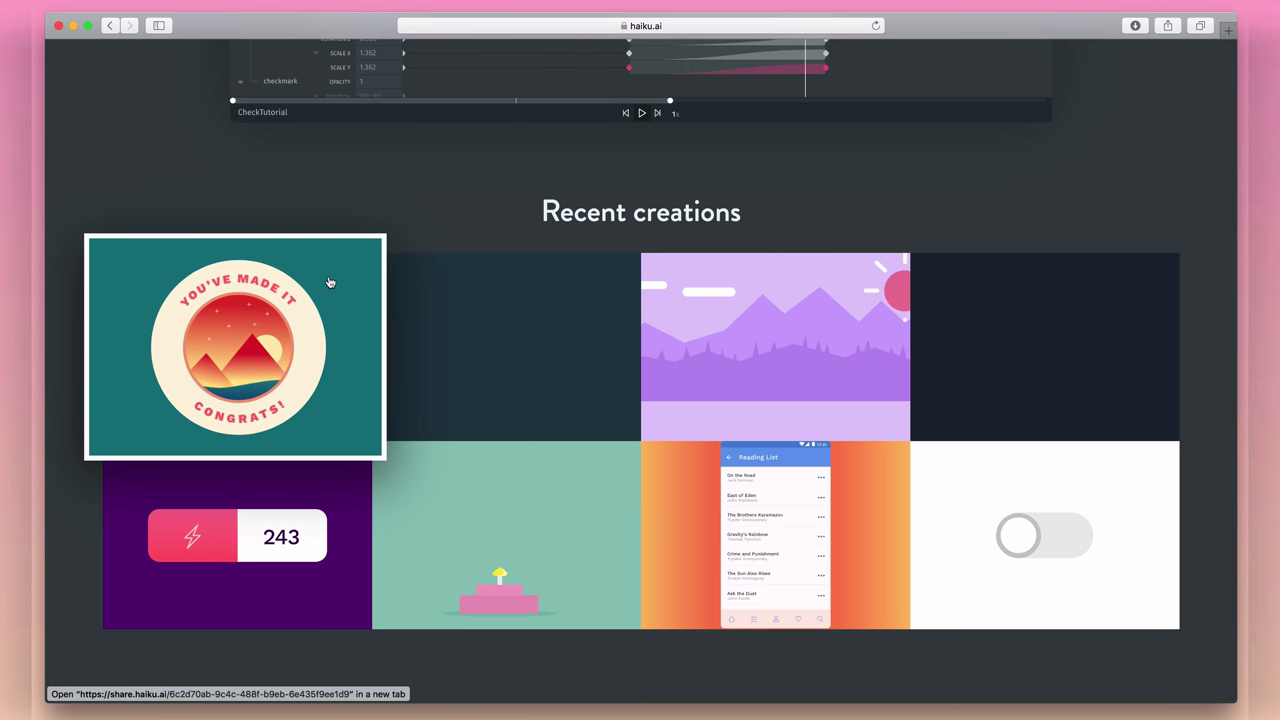
- Pause the moto-mountains animation playback
mouse_move(466, 281)
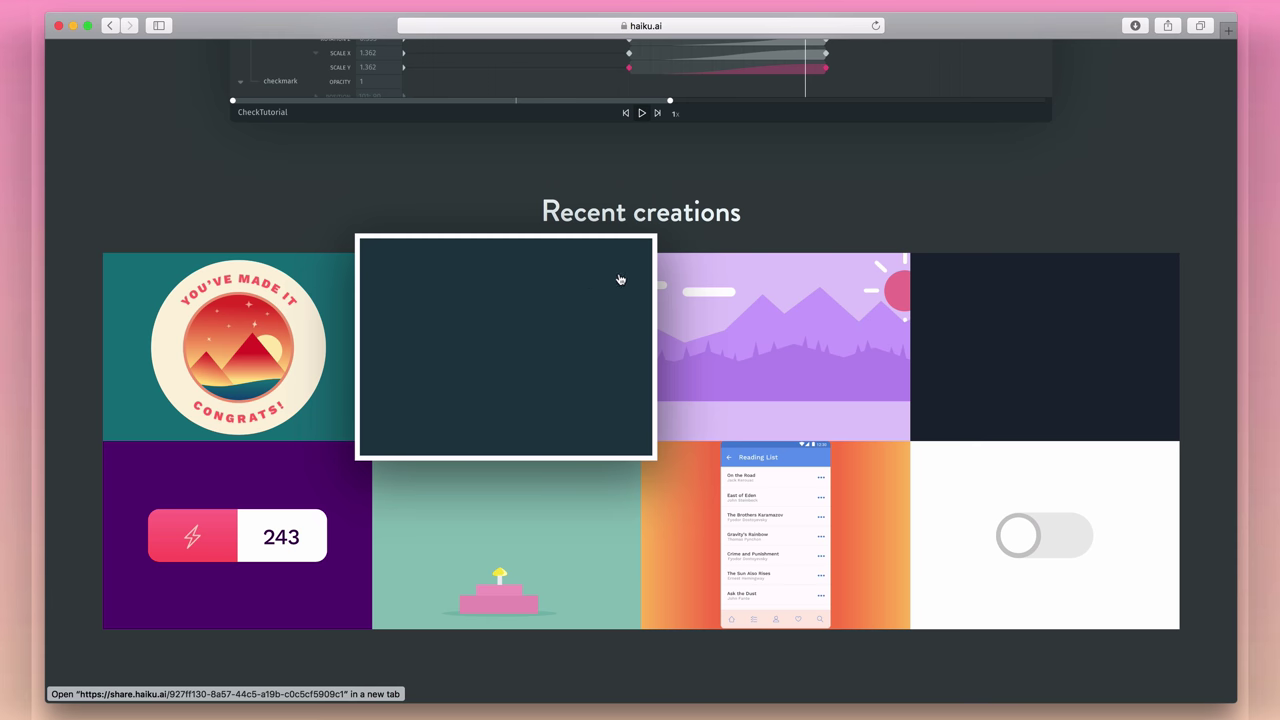
mouse_move(725, 289)
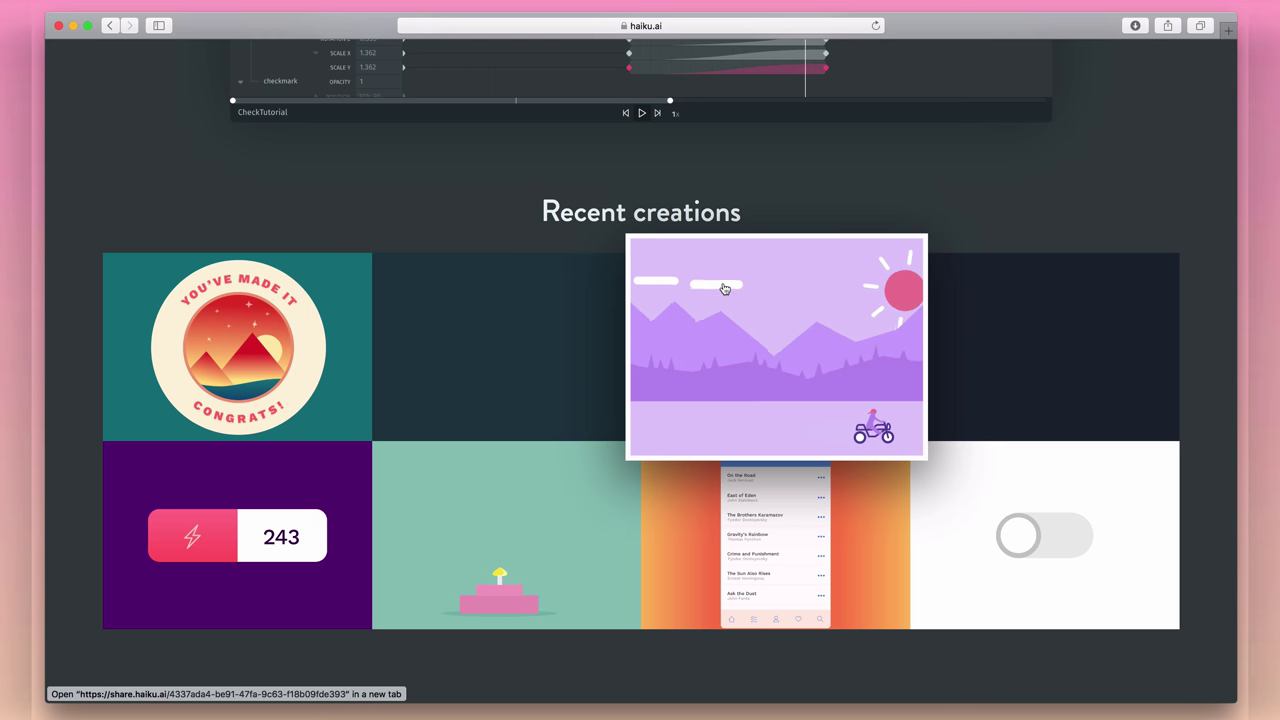
mouse_move(962, 287)
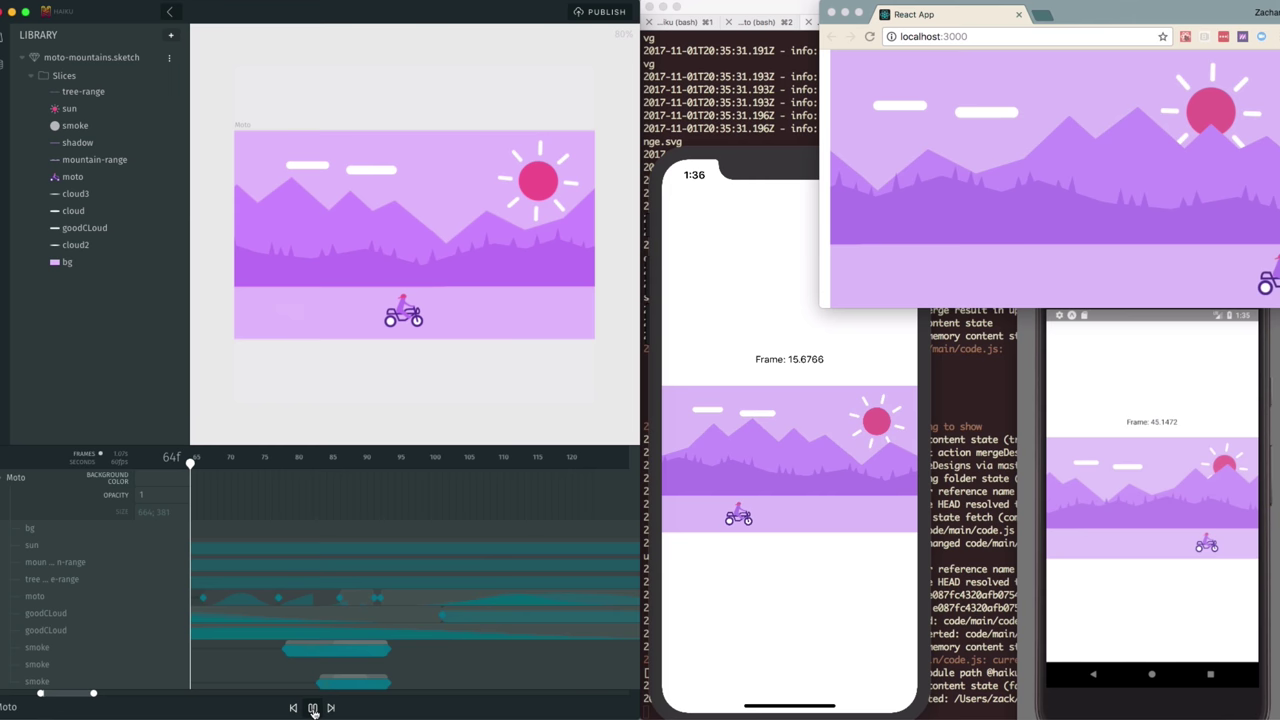
click(313, 708)
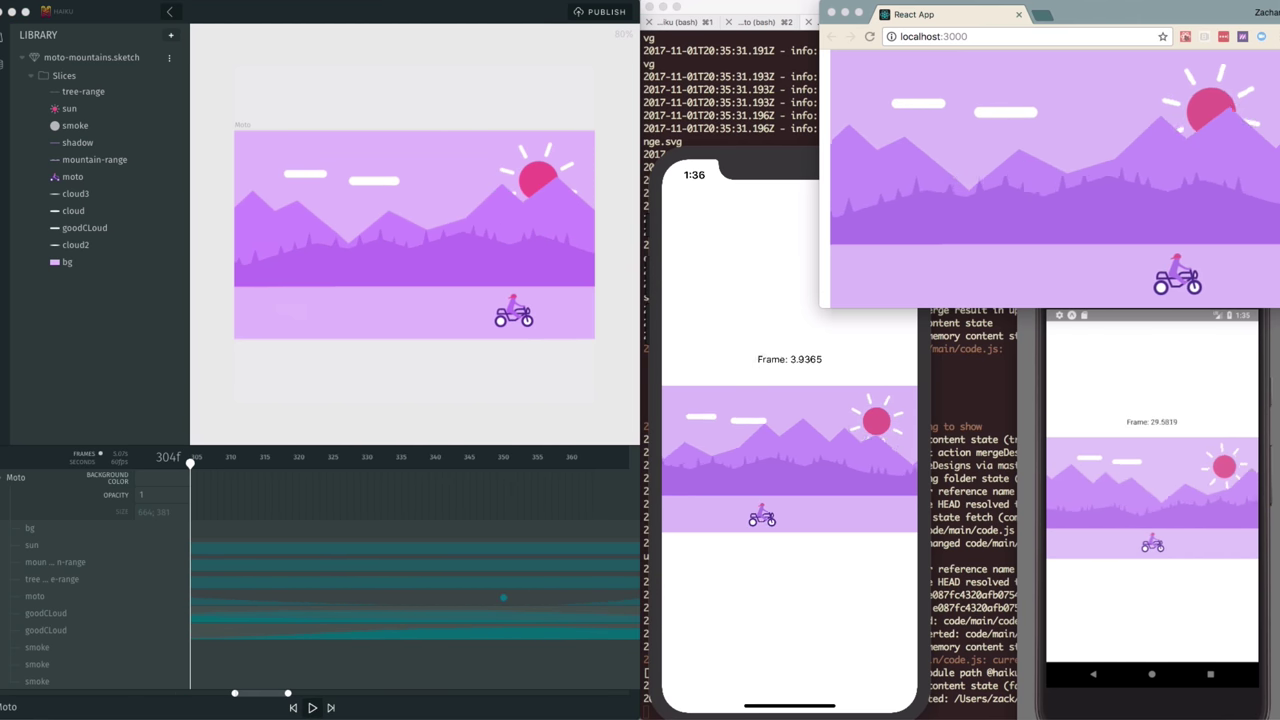
- In Sketch, set the mountain-range fill to the orange global swatch
key(super+Tab)
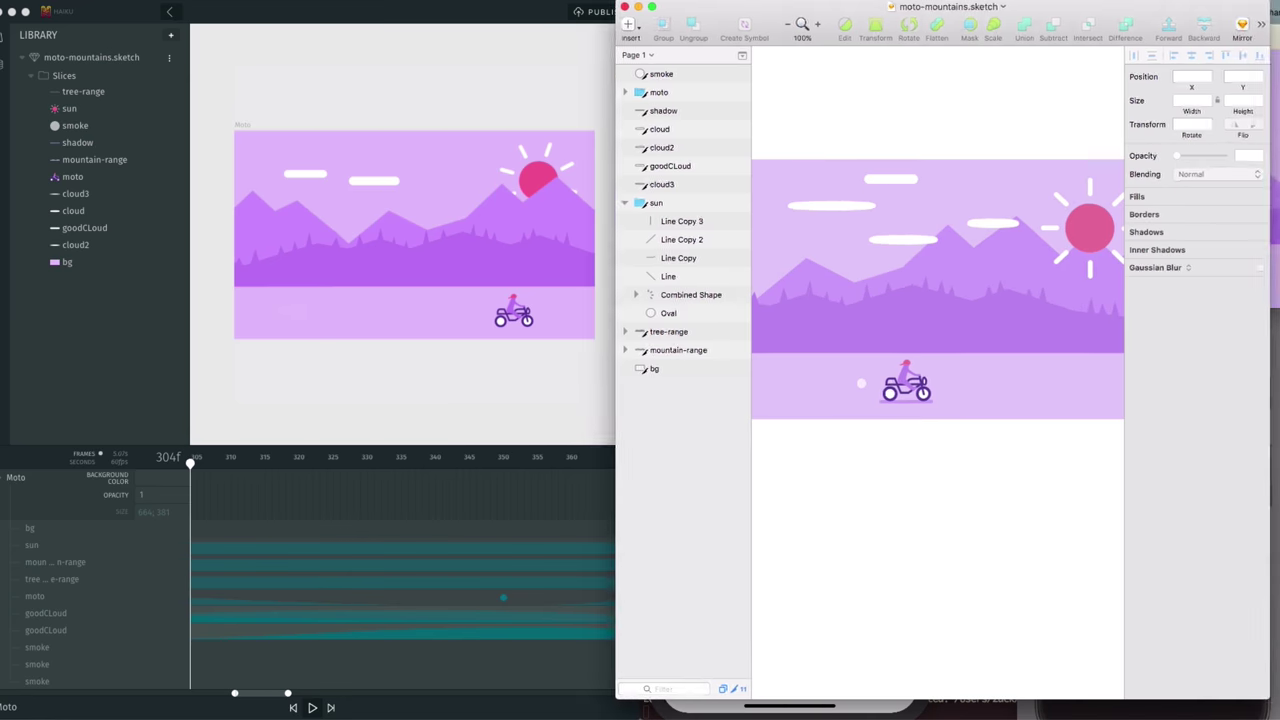
click(986, 266)
click(1178, 243)
click(1177, 481)
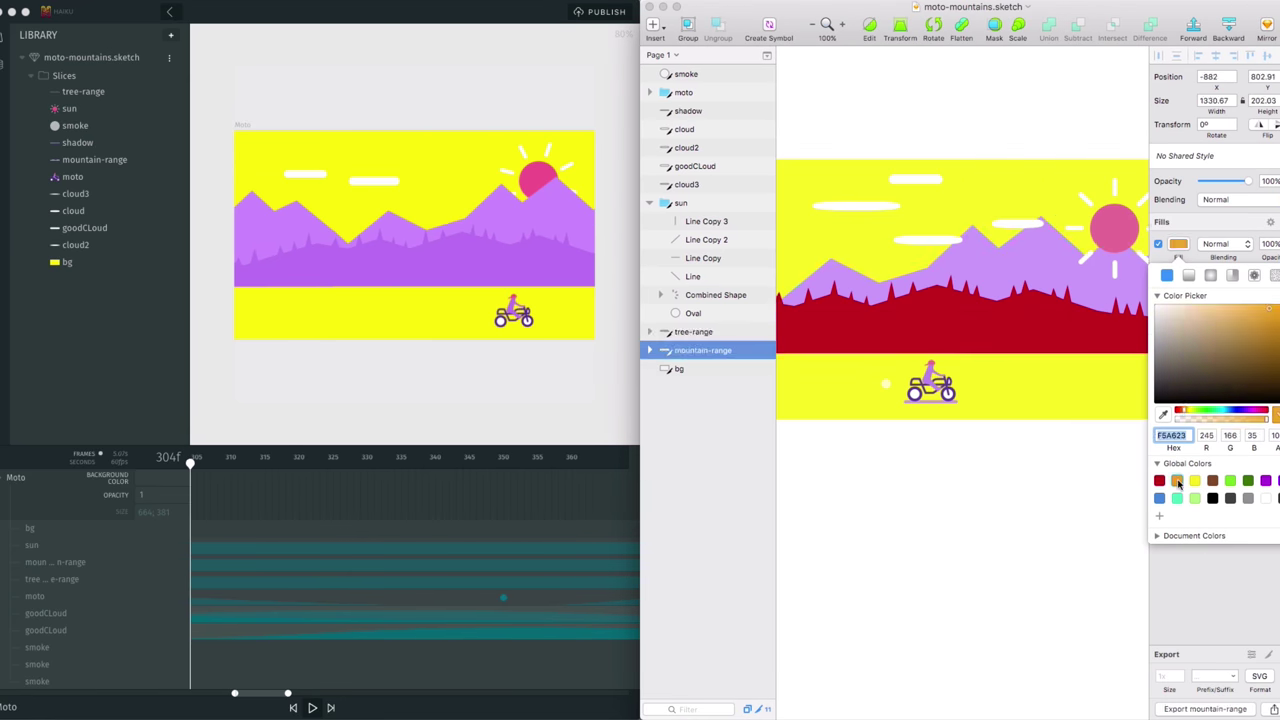
key(super+Tab)
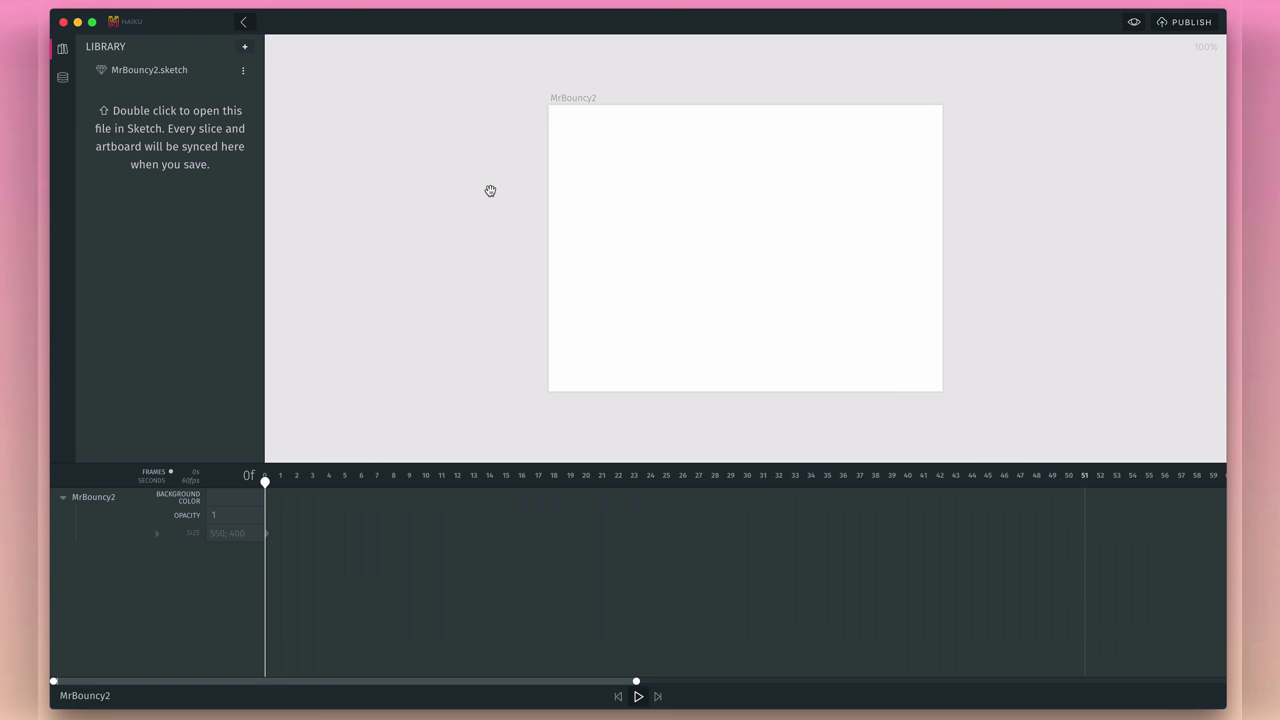
click(246, 48)
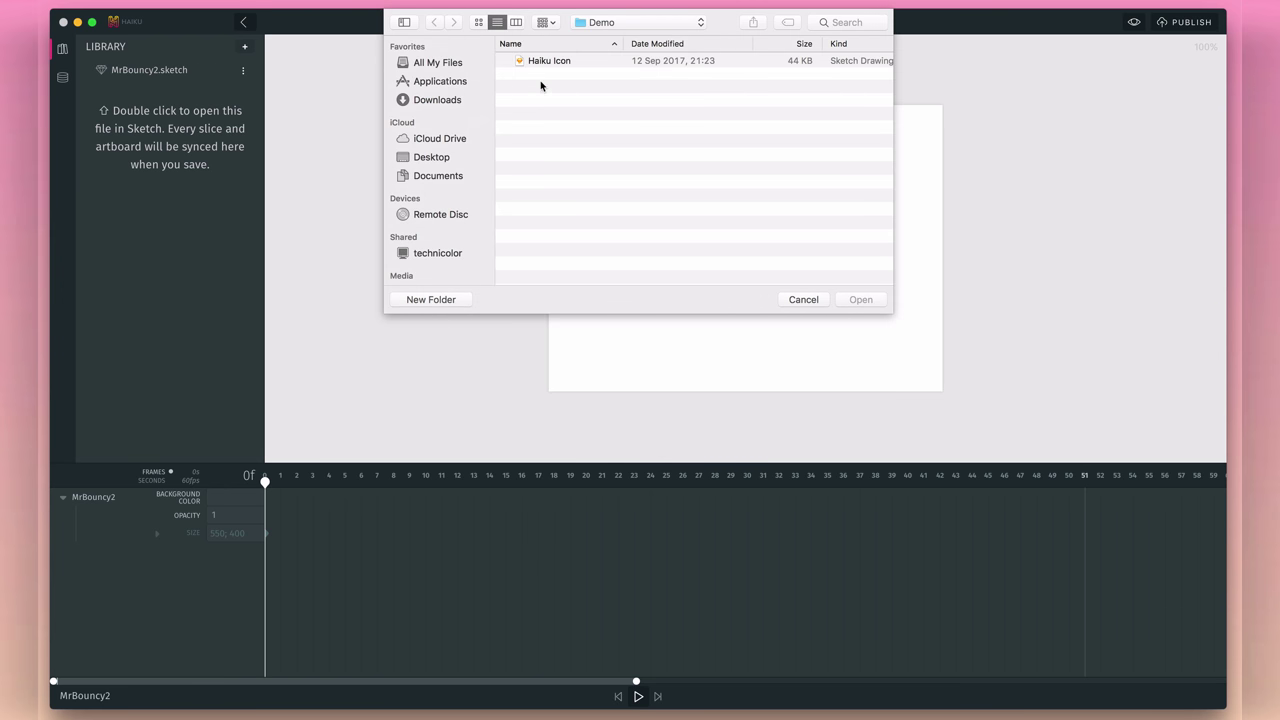
click(535, 63)
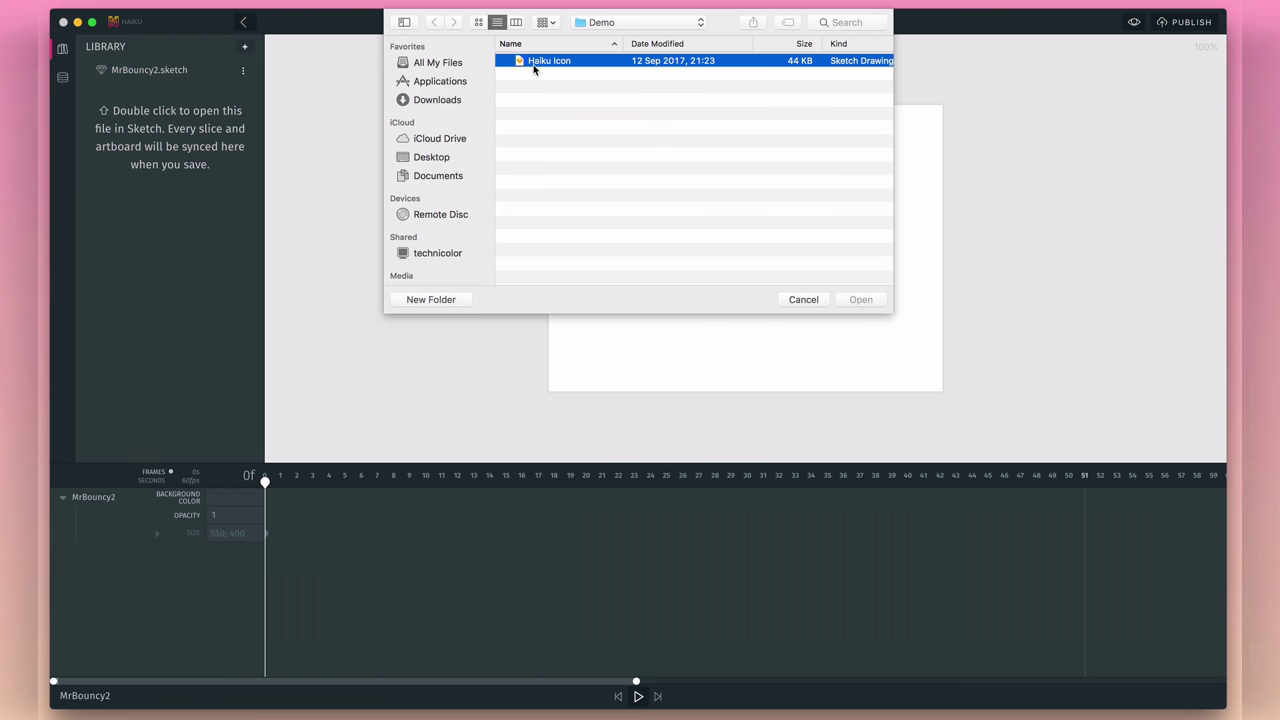
click(792, 300)
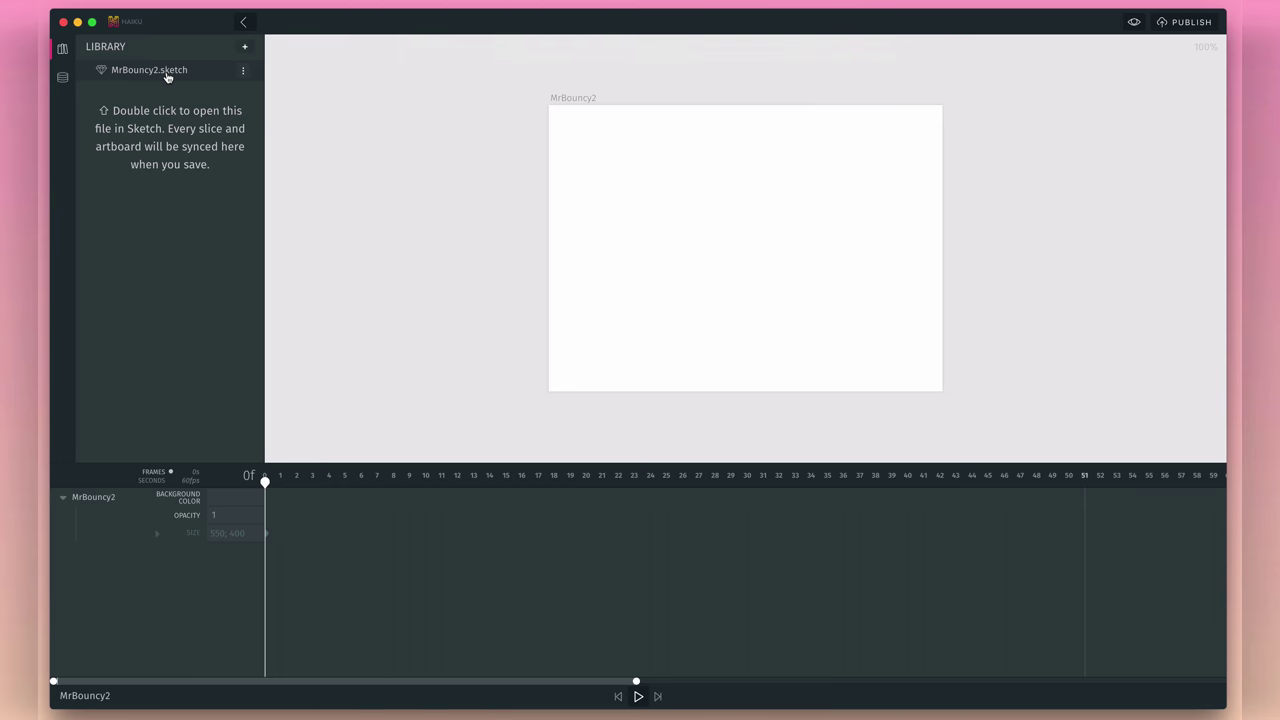
- Open MrBouncy2.sketch and delete the Tutorial sample content
double_click(167, 77)
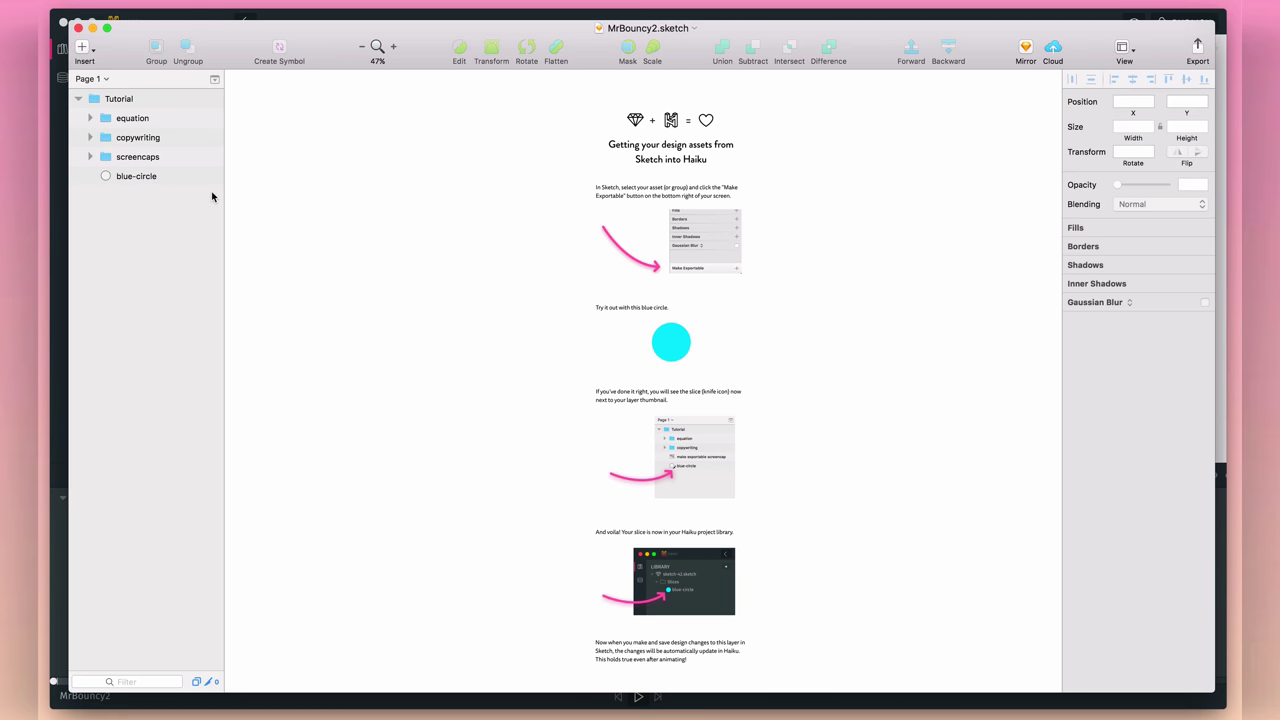
click(144, 104)
key(Delete)
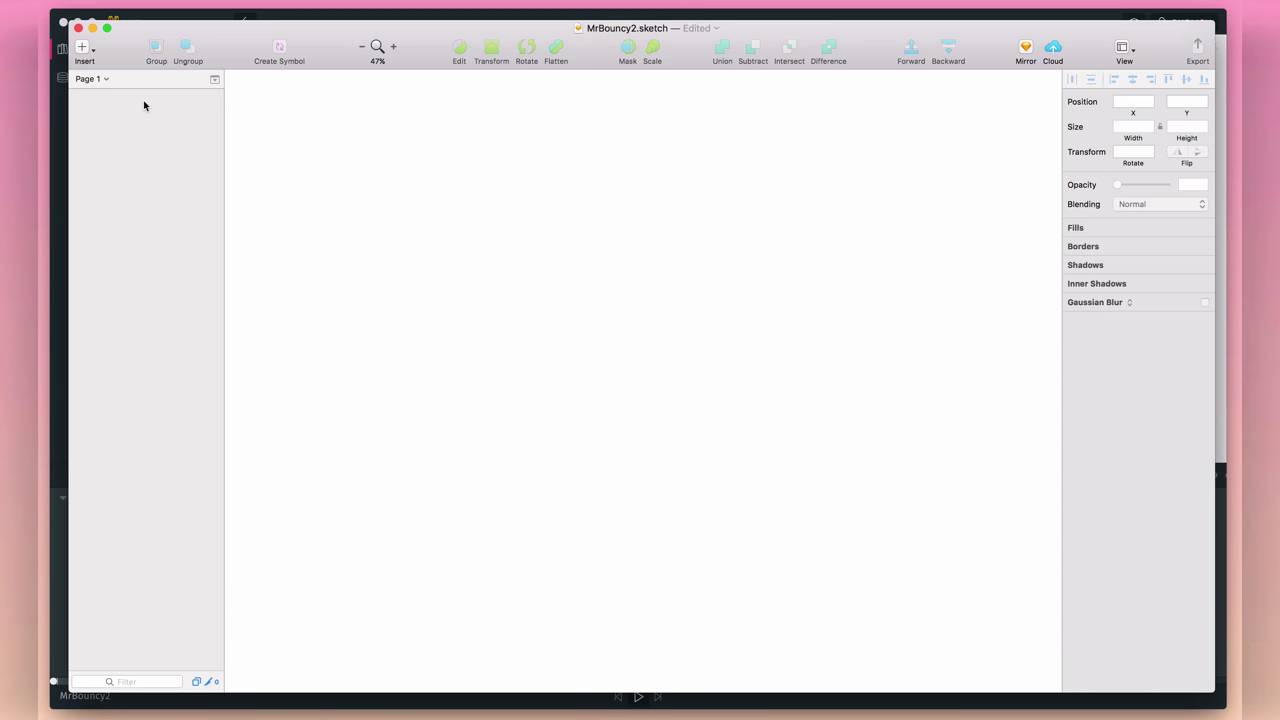
- Draw a borderless circle with a yellow-to-pink linear gradient fill
drag(455, 240, 701, 449)
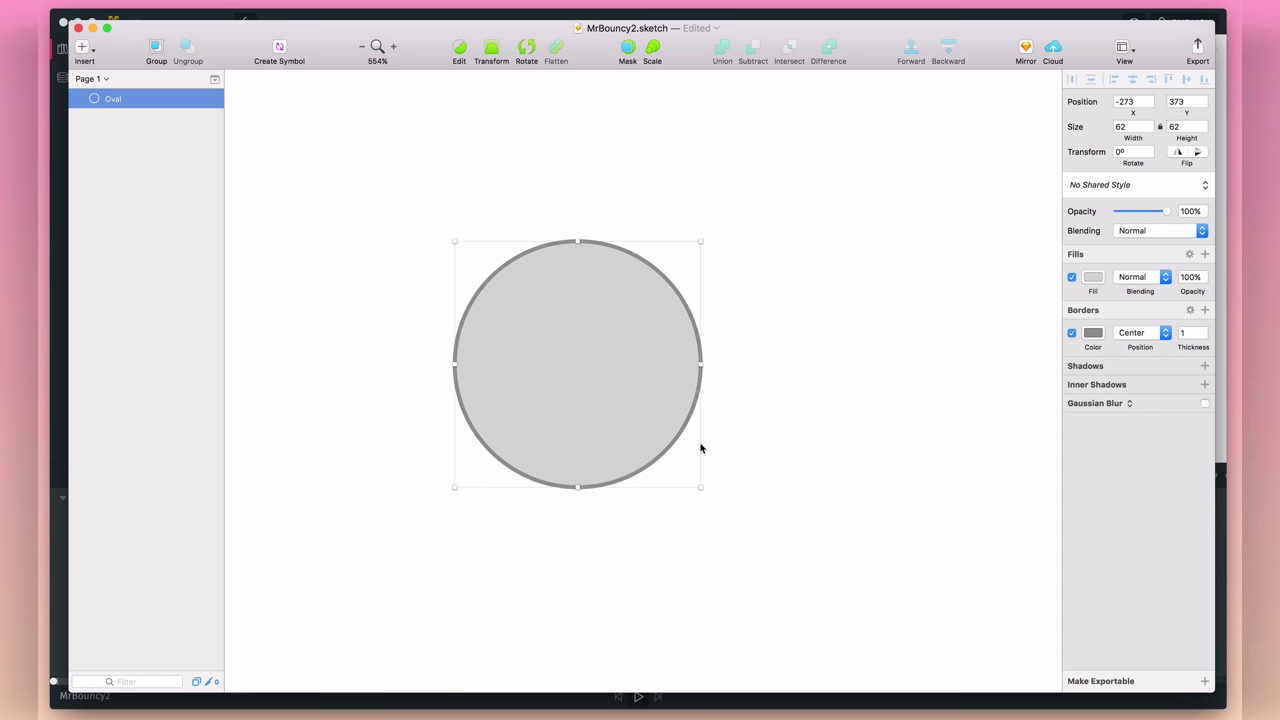
click(1072, 333)
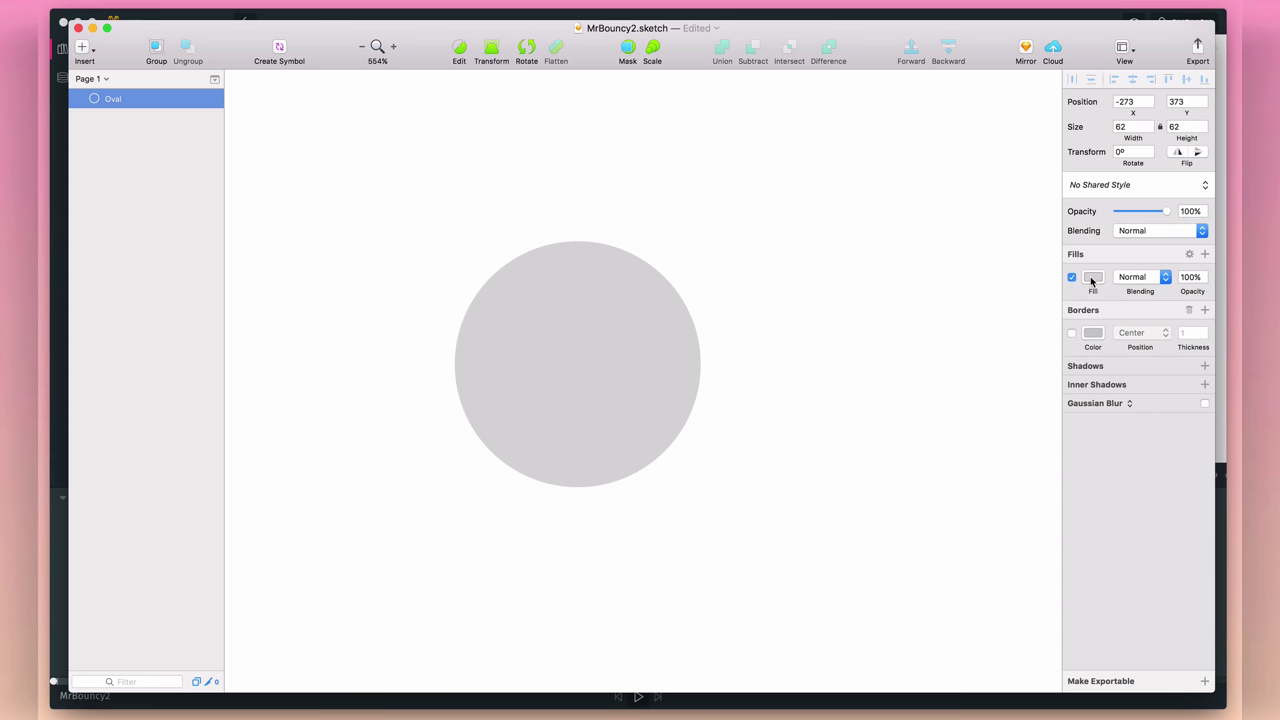
click(1092, 277)
click(1104, 310)
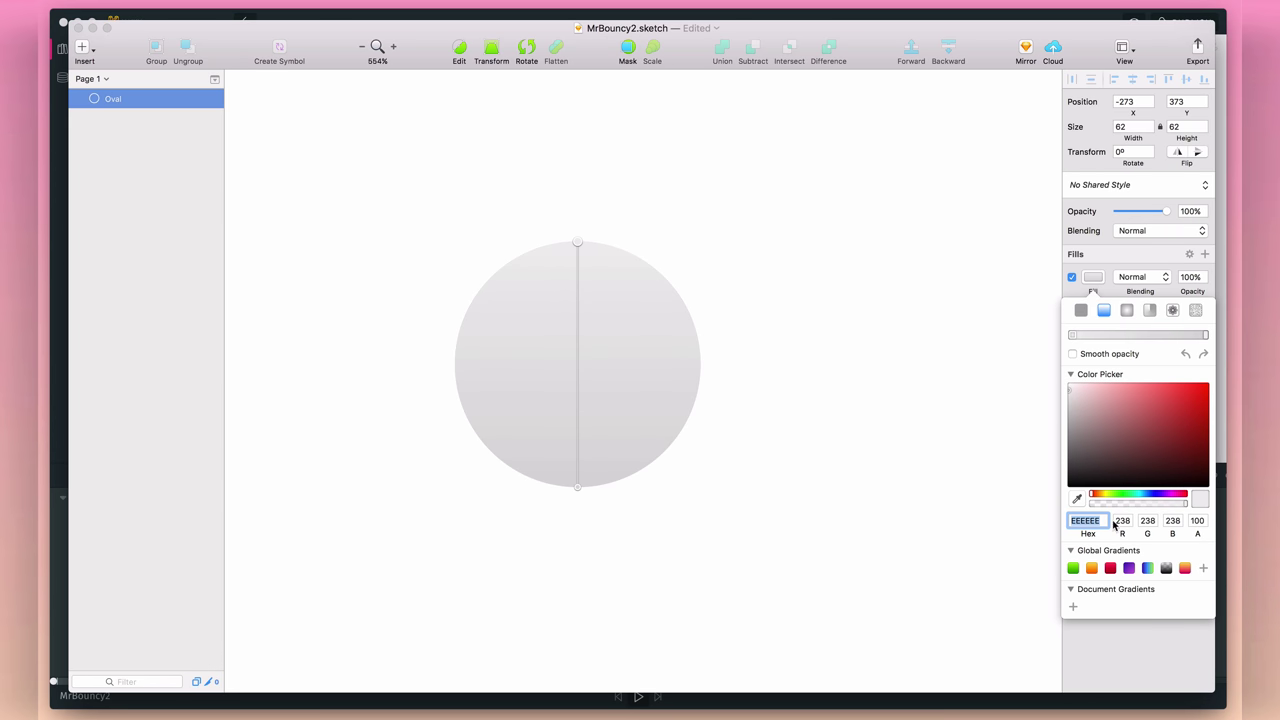
click(1185, 568)
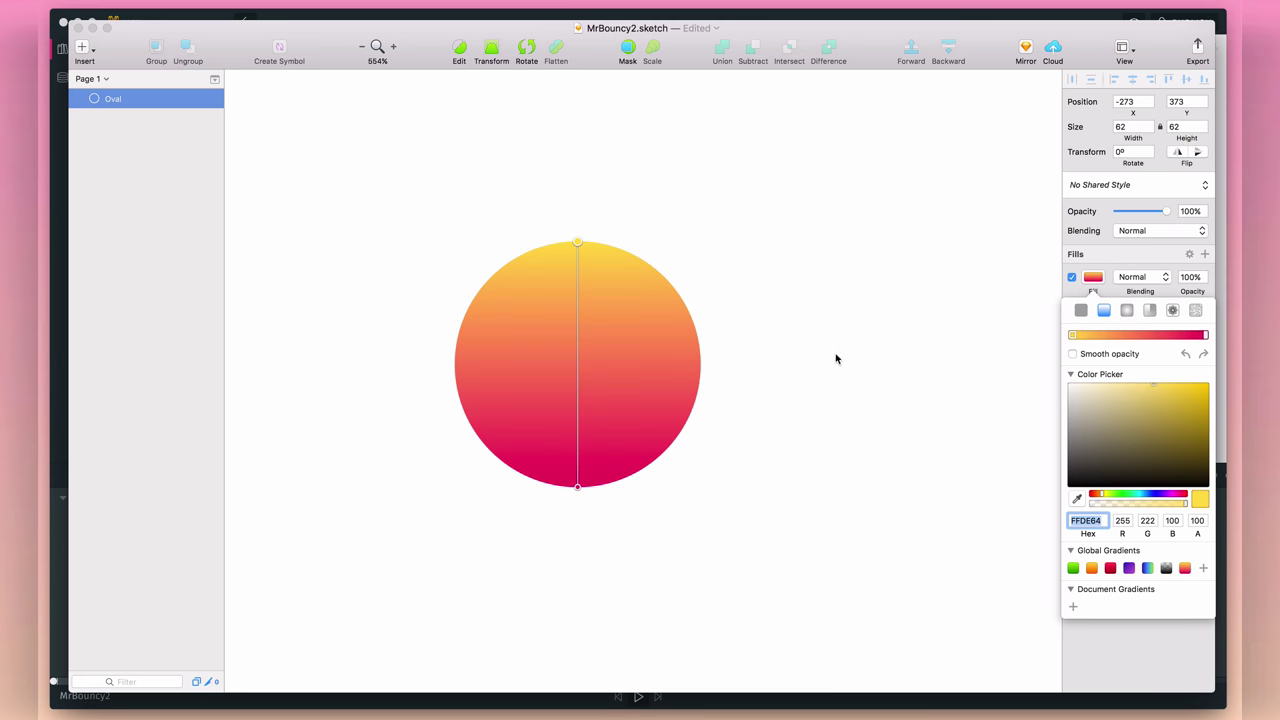
click(395, 194)
- Draw a flat, outline-free oval under the circle as its shadow
click(84, 47)
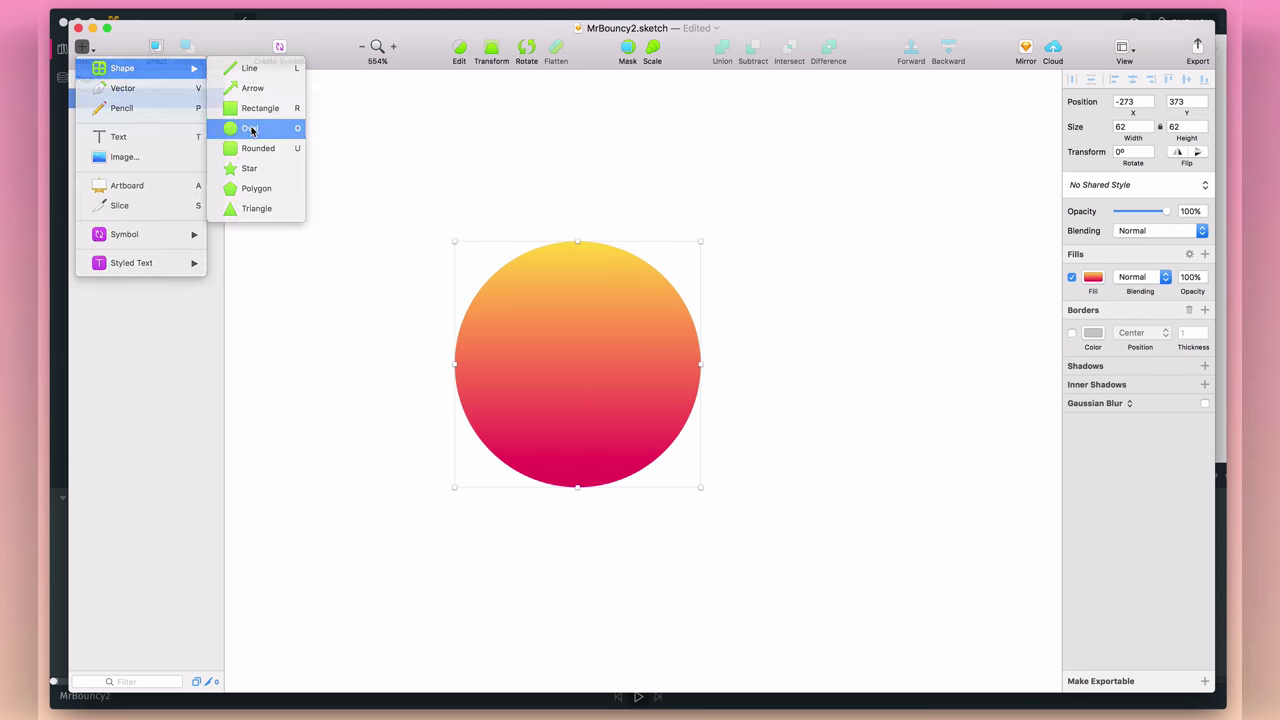
click(251, 126)
drag(518, 470, 646, 510)
click(1072, 333)
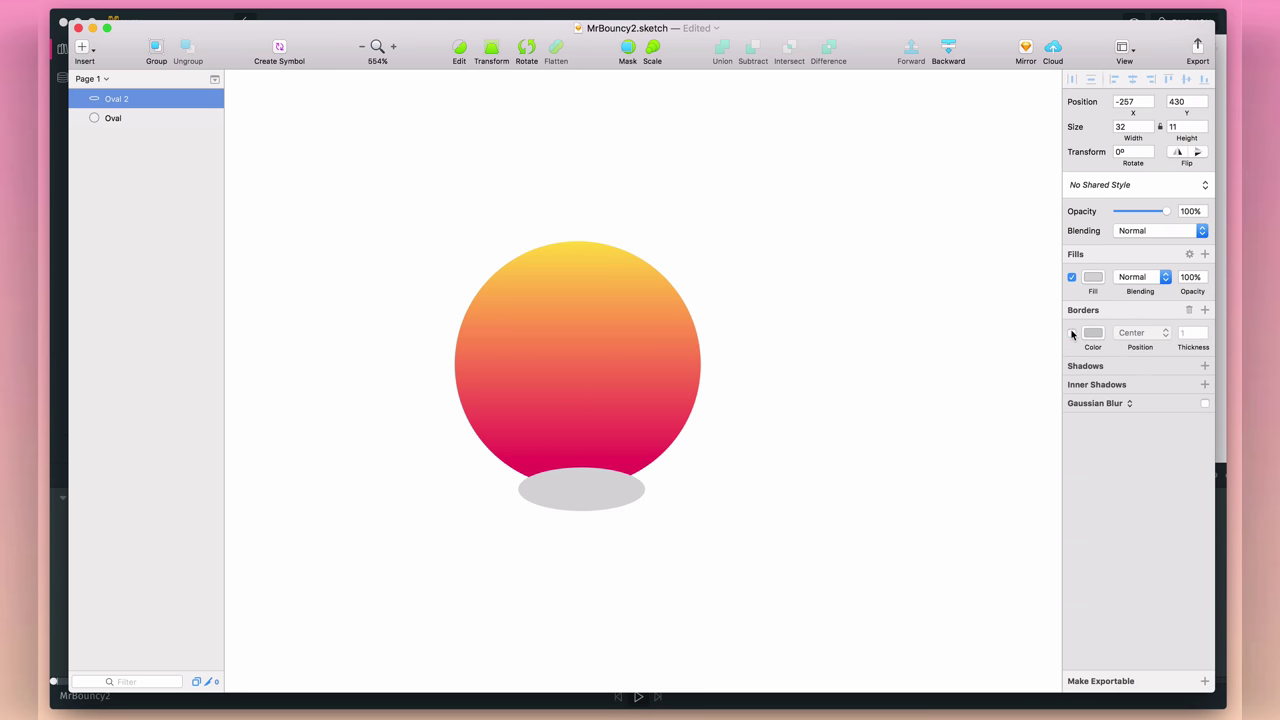
- Move the oval layer below the circle and rename them Shadow and Ball
drag(125, 100, 125, 126)
double_click(113, 118)
text(Shadow)
double_click(111, 98)
text(Ball)
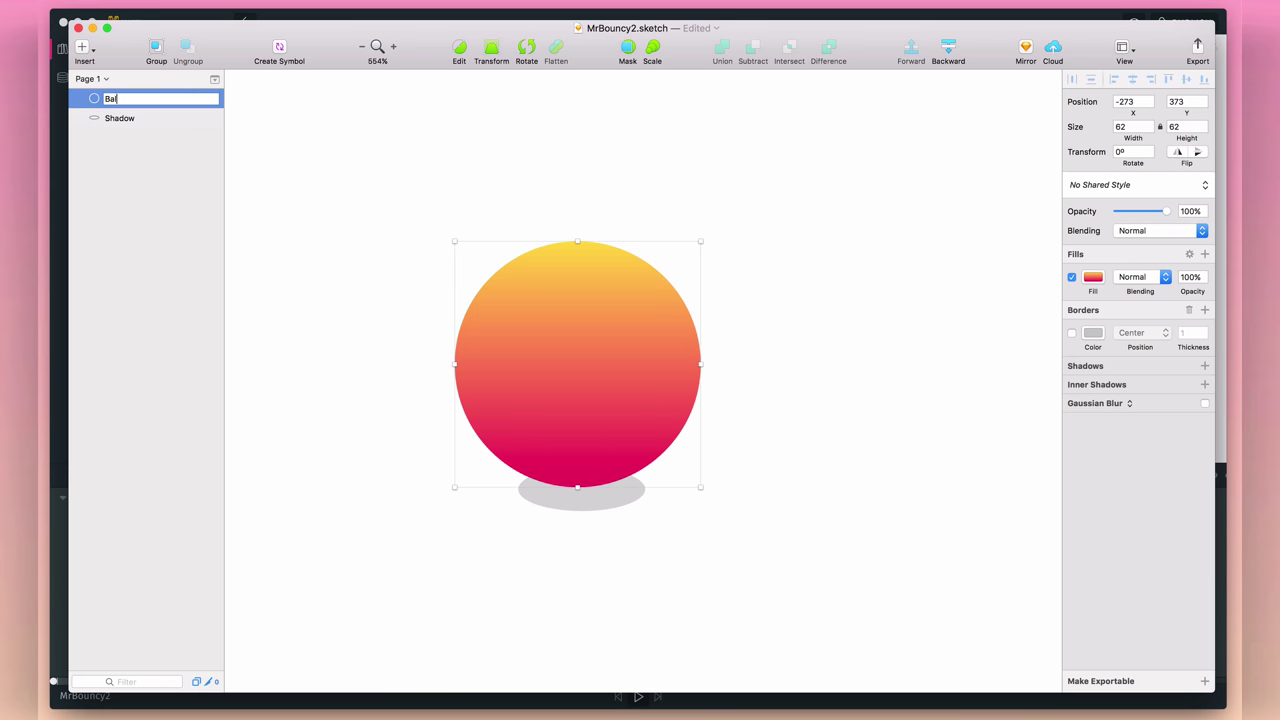
key(Return)
- Add export settings to both the Ball and Shadow layers in Sketch
key(super+Tab)
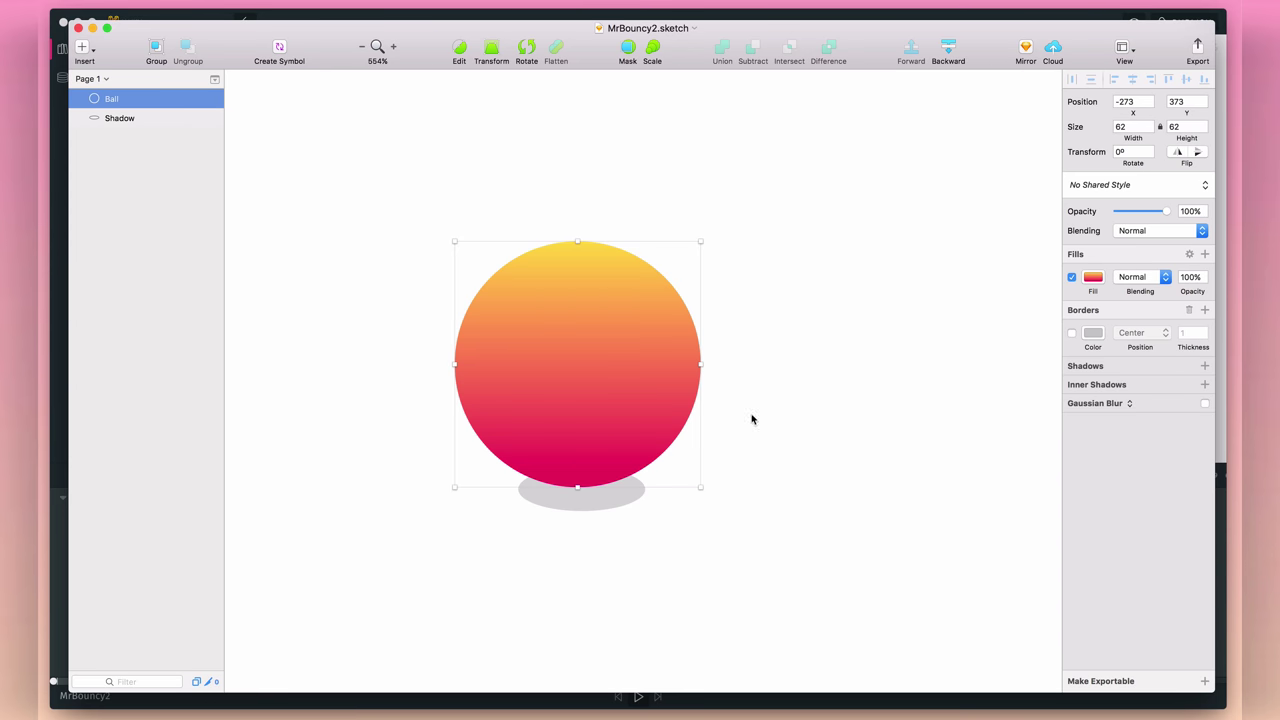
click(1204, 681)
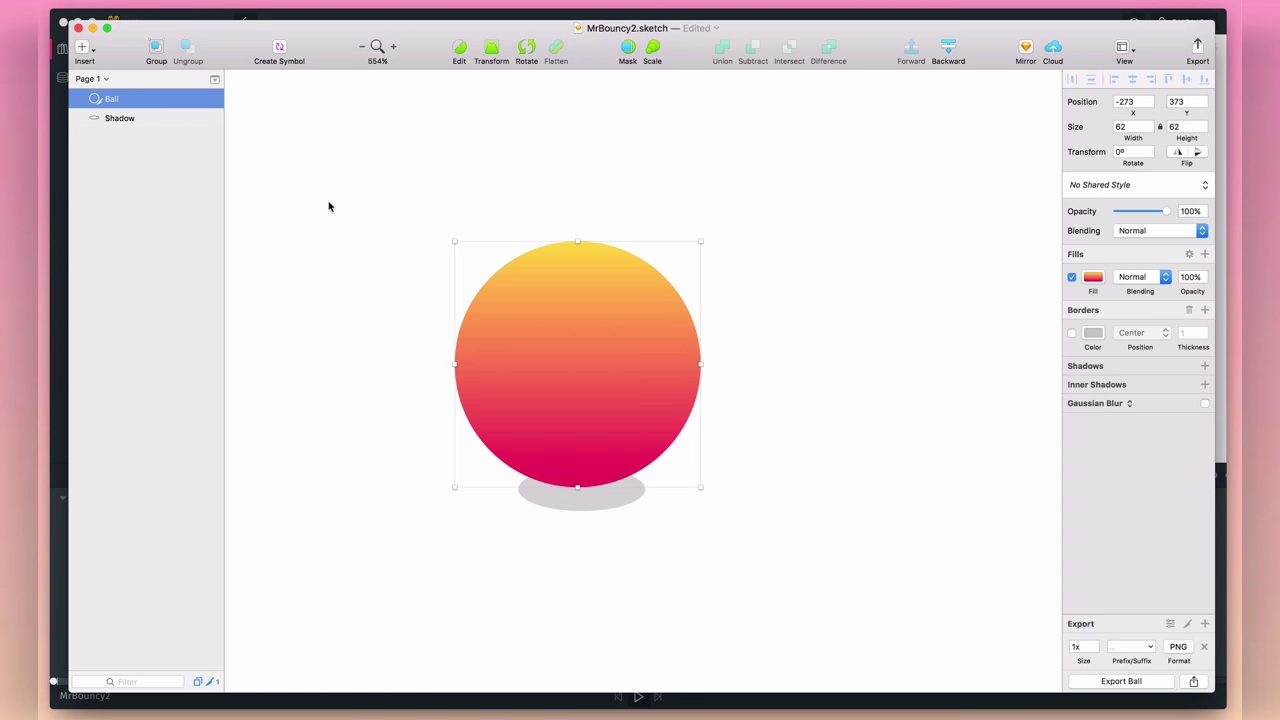
click(185, 119)
click(1205, 681)
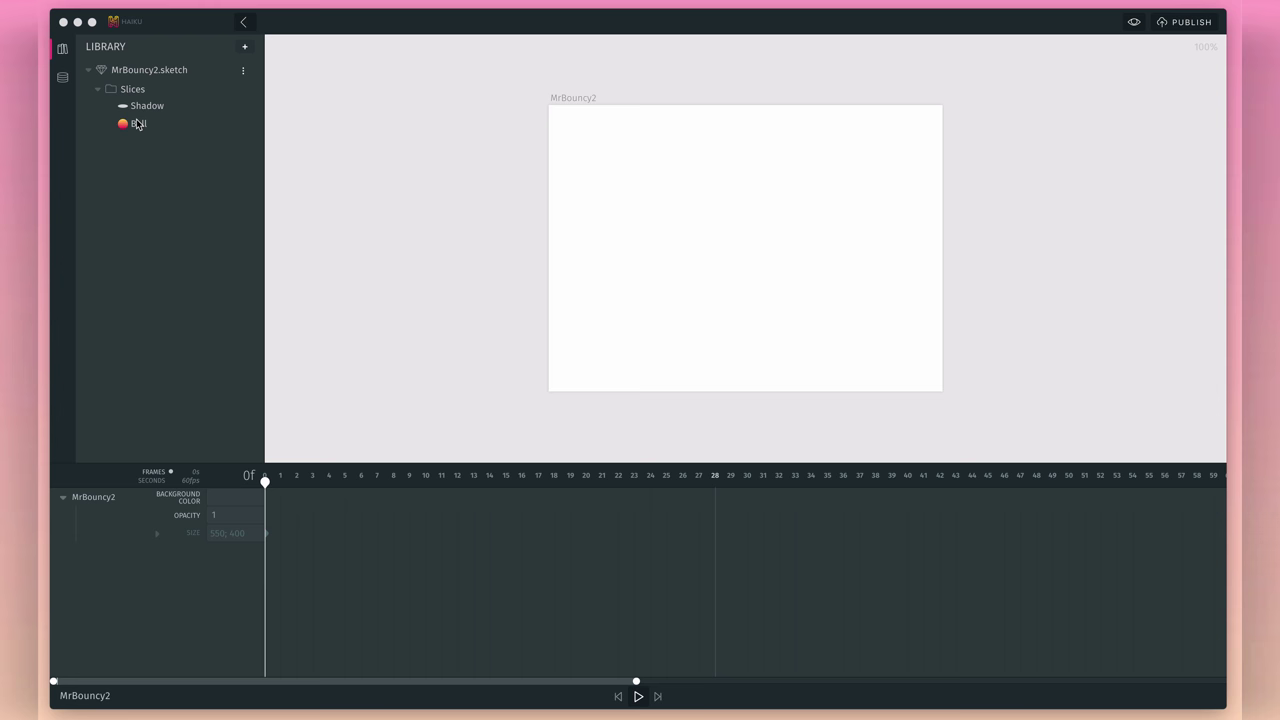
- Drag Shadow and Ball onto the stage, the ball resting on its shadow at 246, 313.4
drag(139, 106, 754, 408)
key(super+equal)
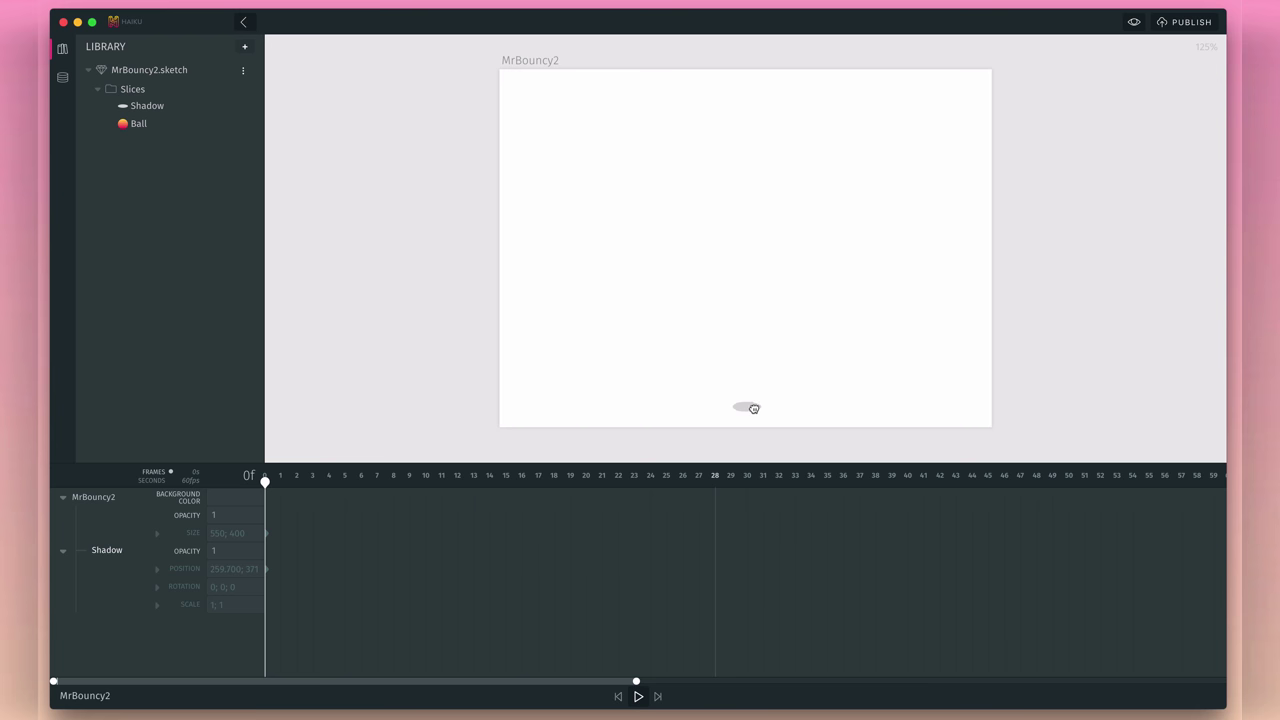
drag(138, 123, 754, 380)
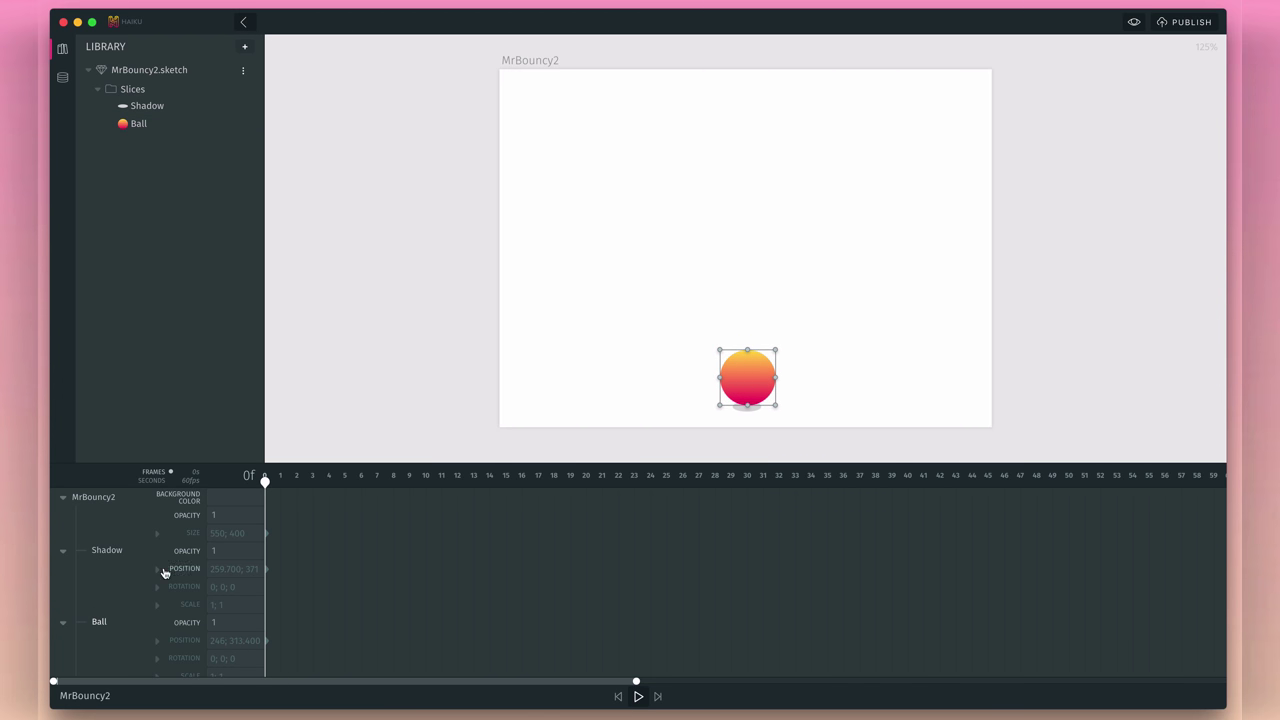
click(190, 640)
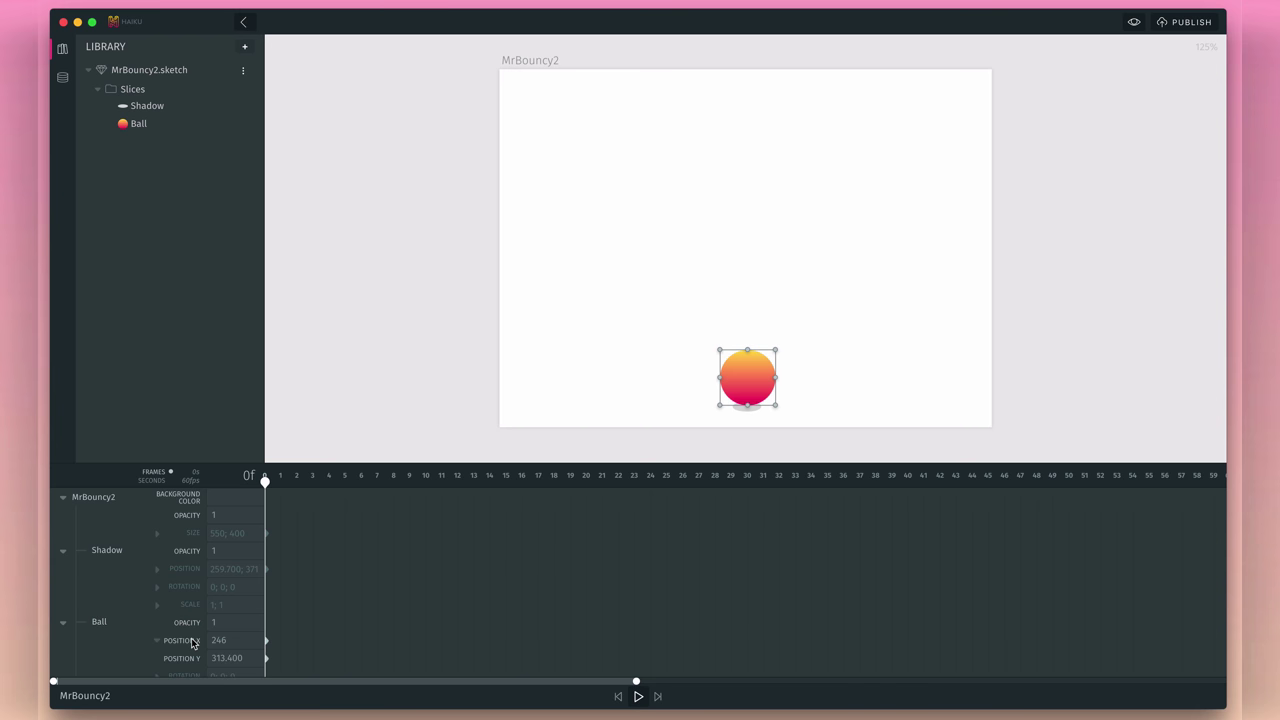
scroll(193, 642, down, 1)
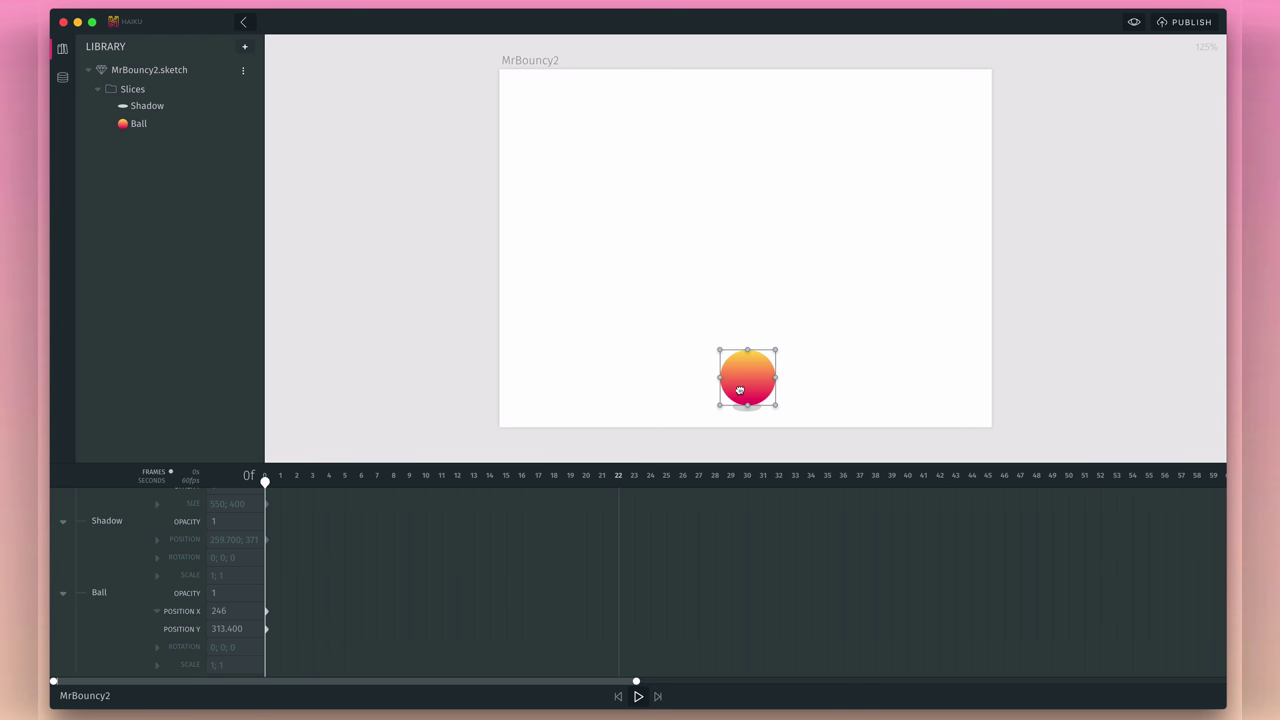
mouse_move(740, 391)
mouse_down()
mouse_move(670, 264)
mouse_move(756, 261)
mouse_move(856, 365)
mouse_move(740, 390)
mouse_up()
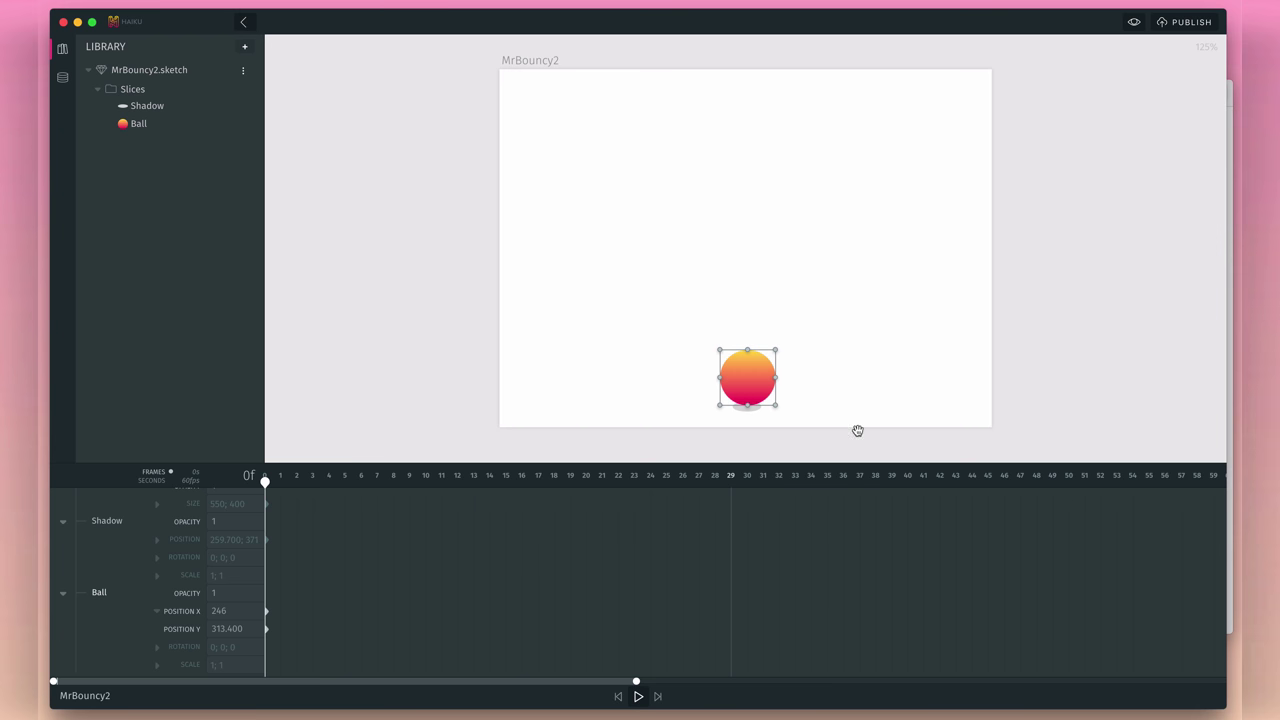
- Keyframe the Ball's Position Y at 50, 315 and 50 on frames 0, 50 and 100
drag(636, 681, 1207, 684)
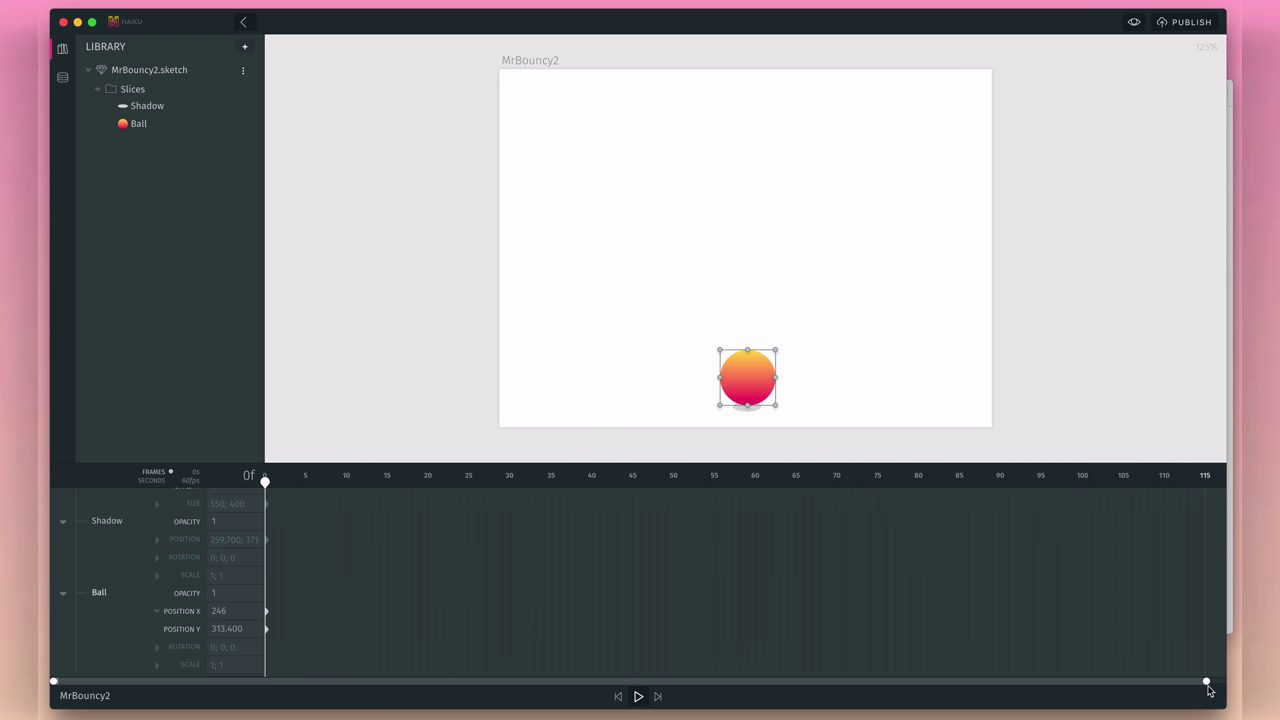
click(751, 380)
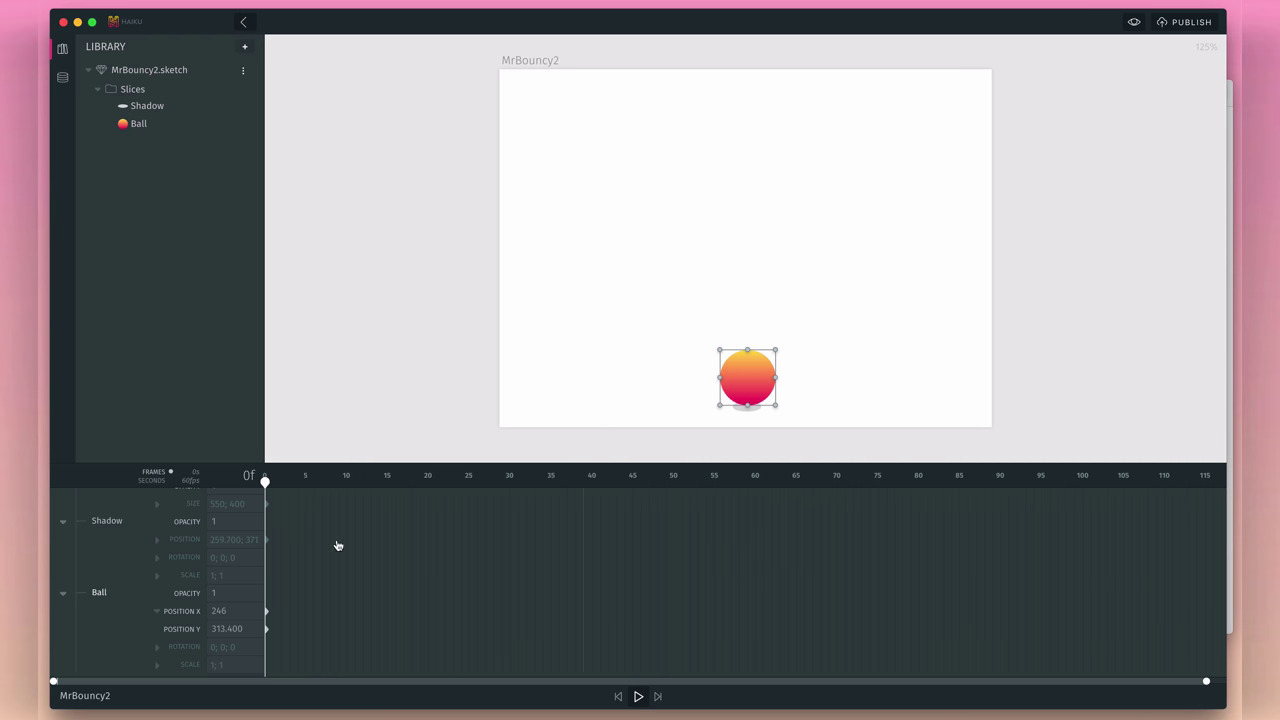
click(235, 629)
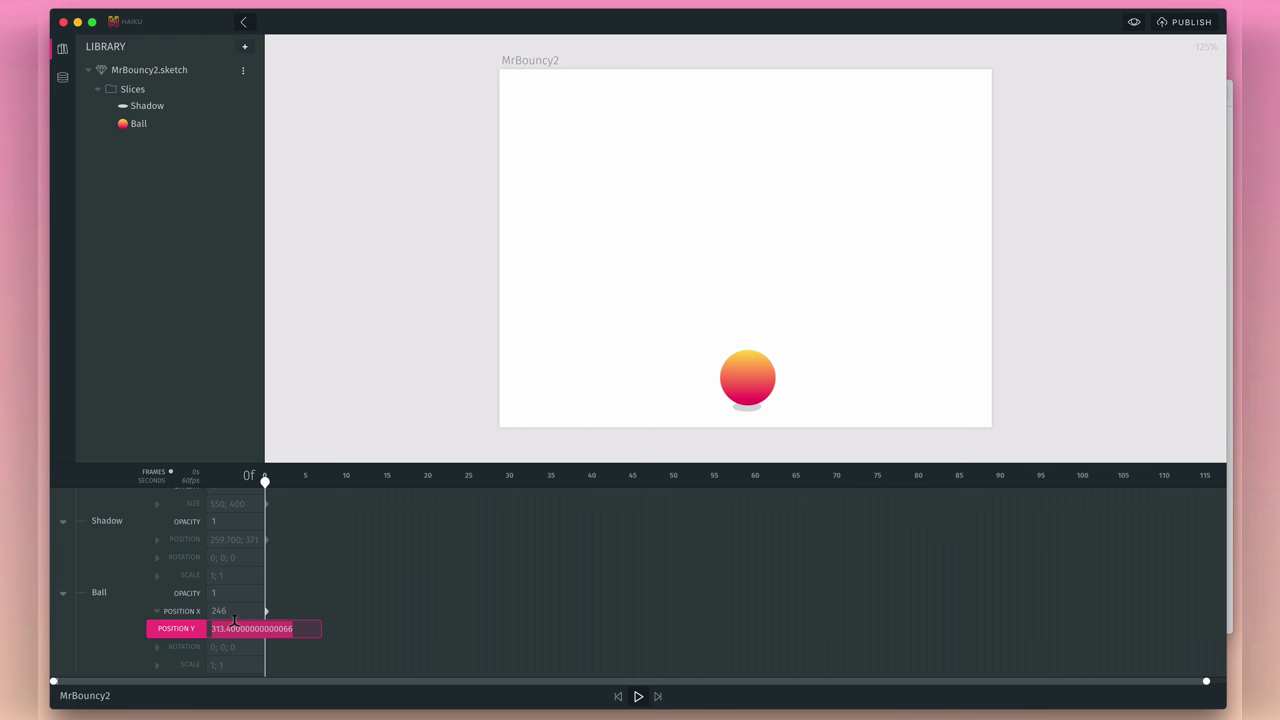
text(50)
key(Return)
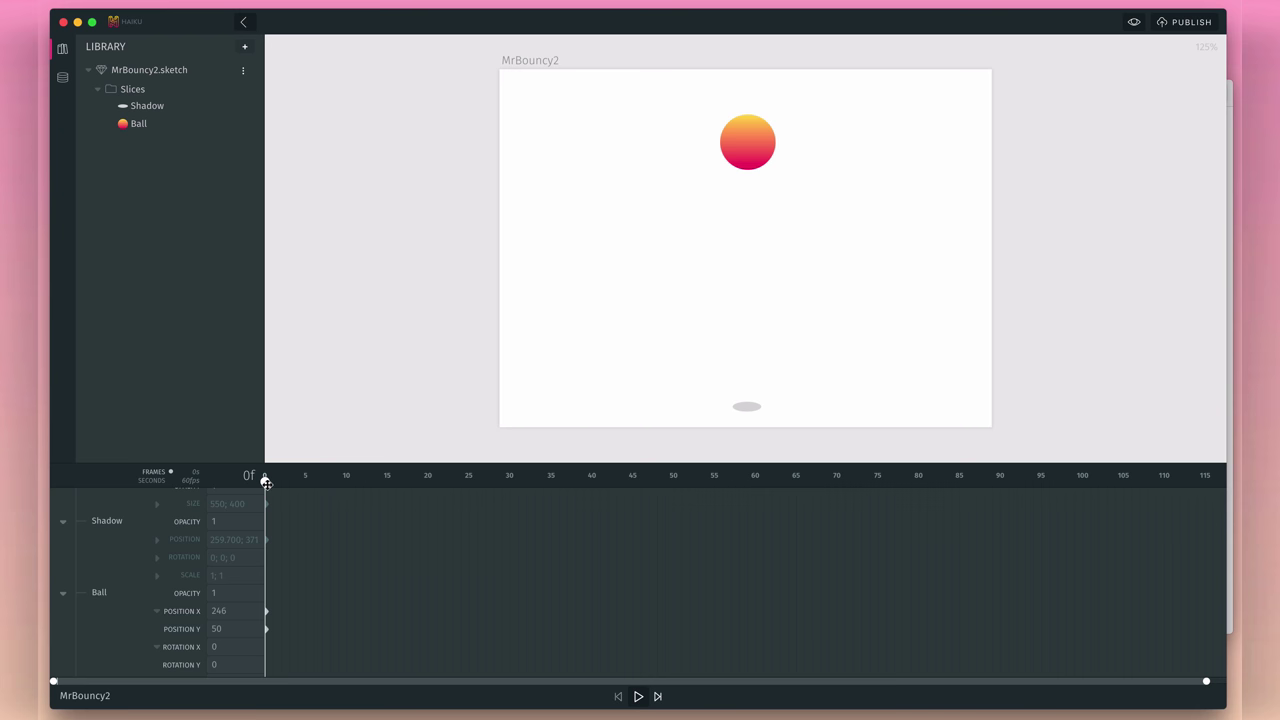
drag(266, 482, 676, 484)
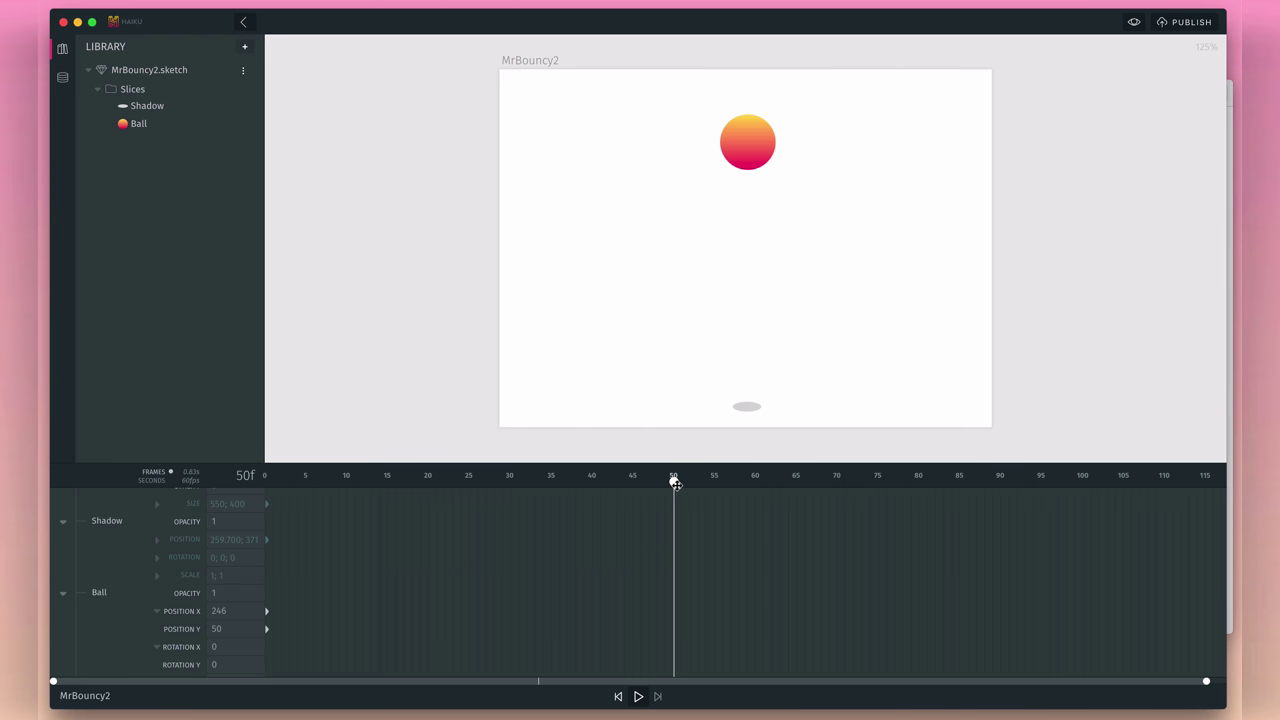
click(218, 628)
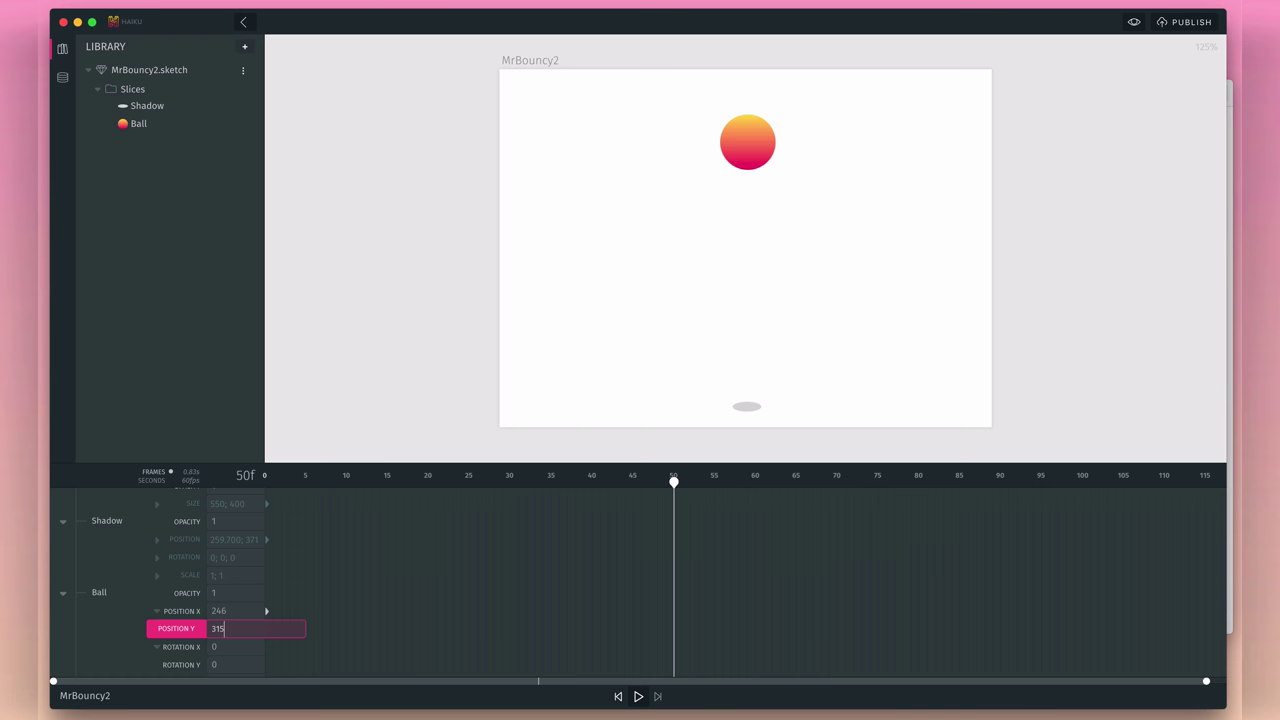
key(Return)
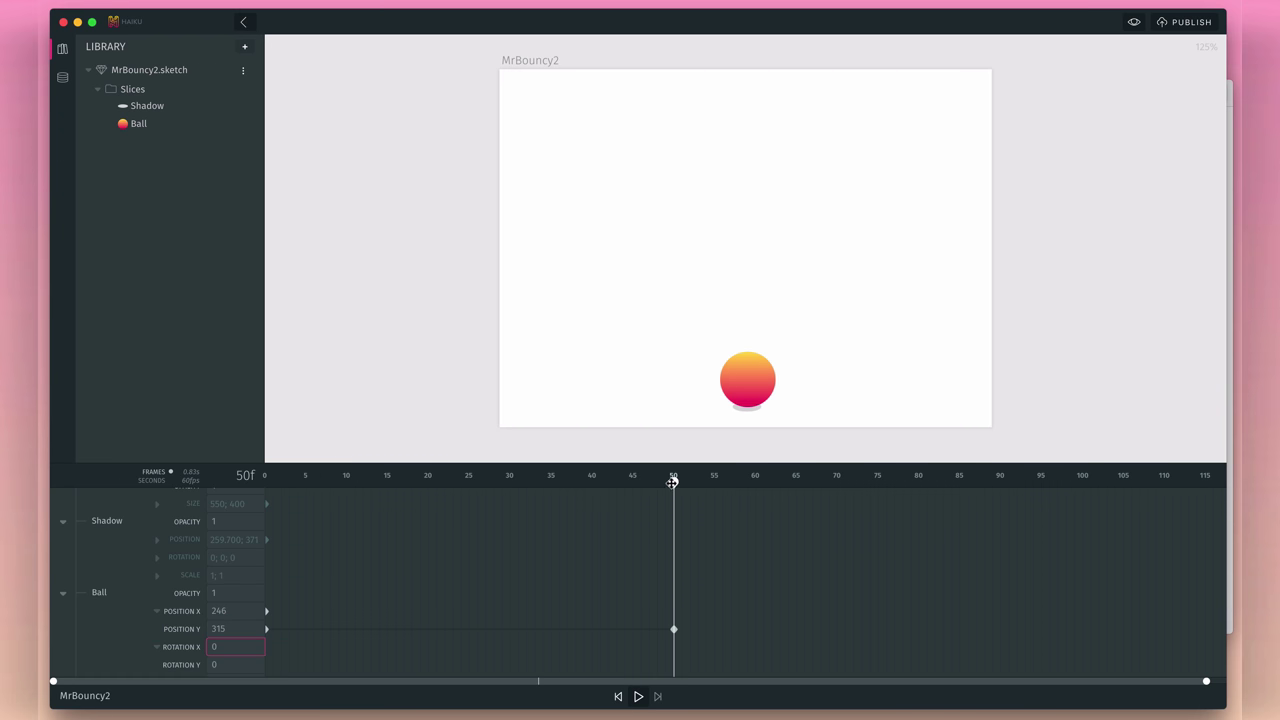
drag(673, 482, 1081, 481)
click(221, 627)
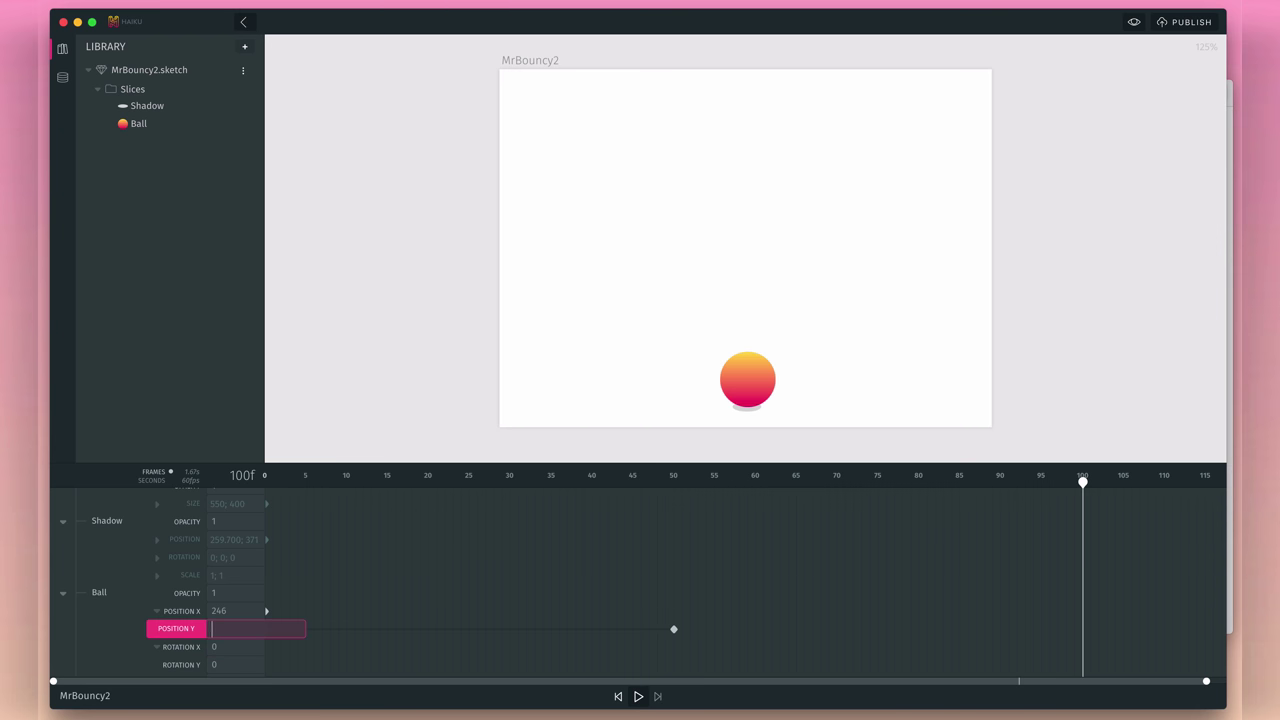
key(Return)
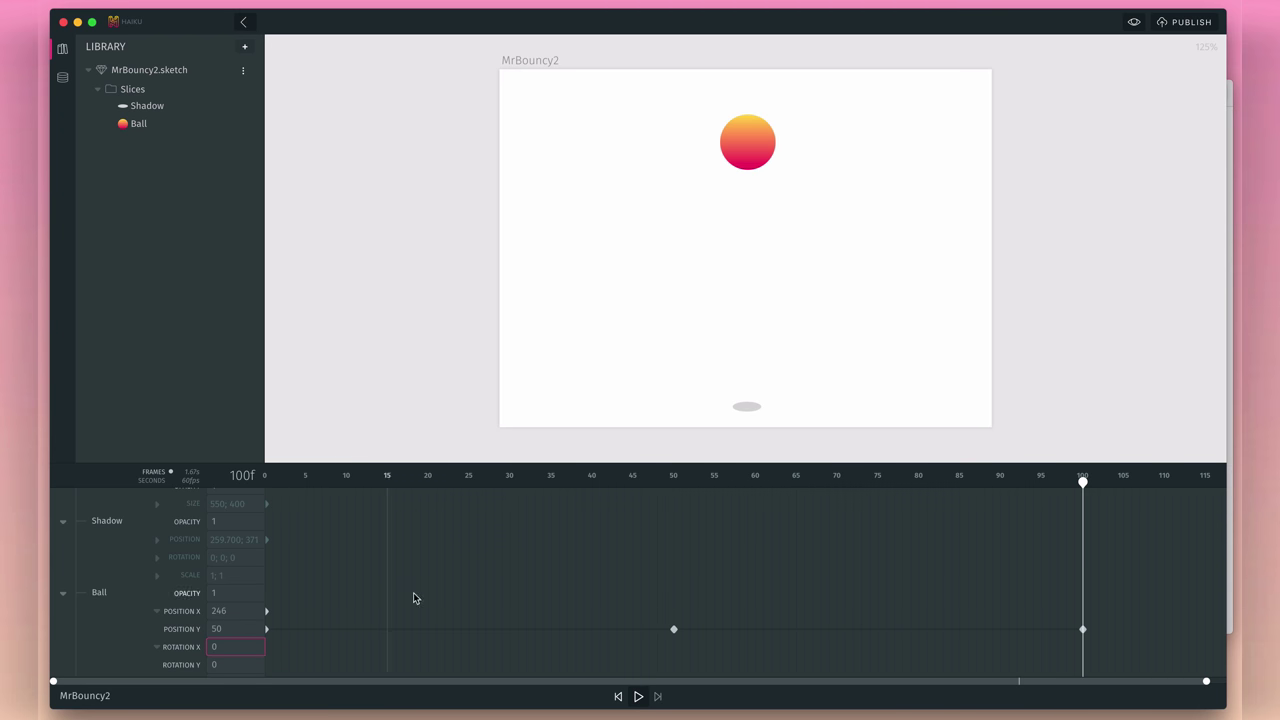
click(617, 696)
- Give the ball's frame 0–50 fall a Cubic ease-in tween
click(638, 696)
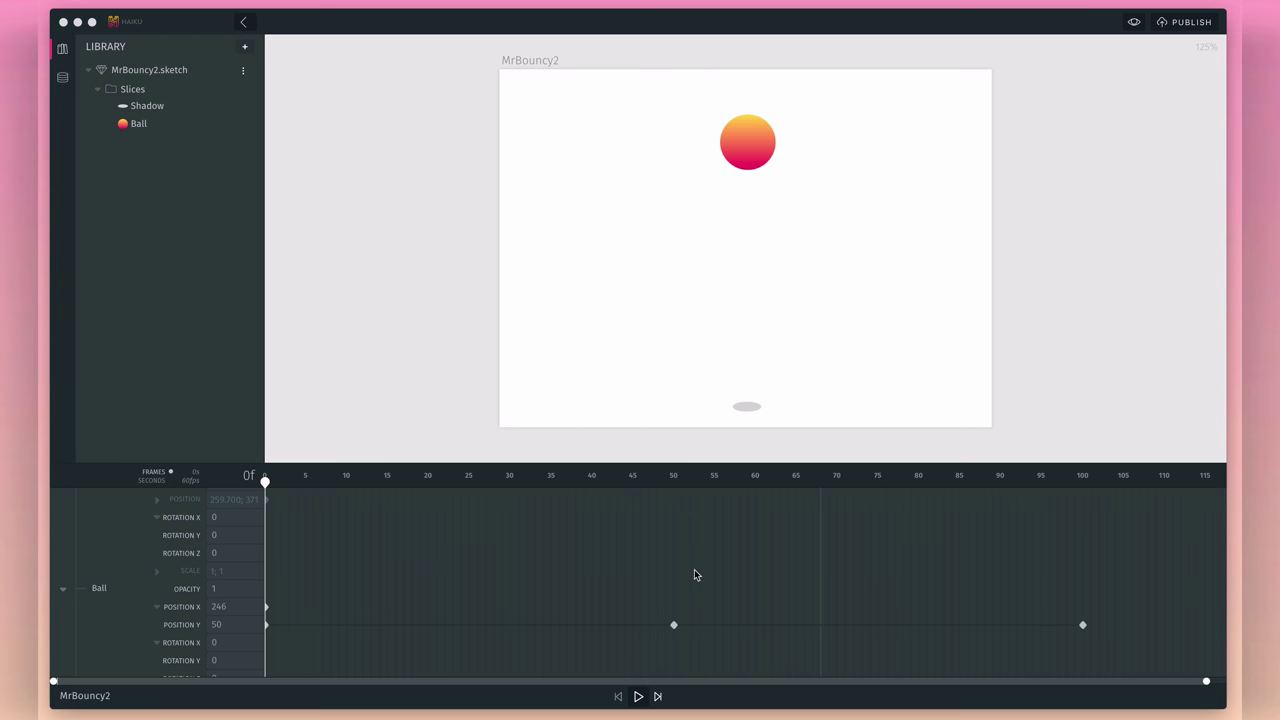
right_click(508, 628)
mouse_move(556, 675)
mouse_move(658, 688)
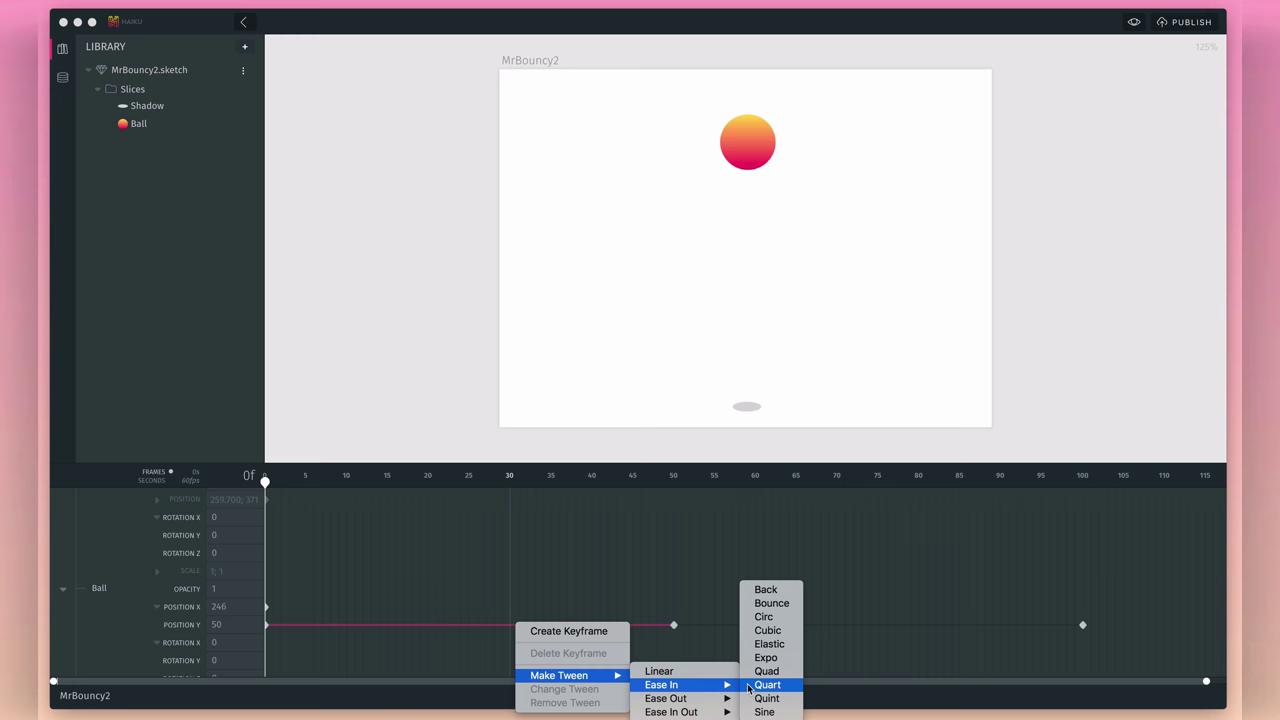
click(768, 630)
- Give the frame 50–100 rise a Cubic ease-out tween and play the bounce
right_click(700, 625)
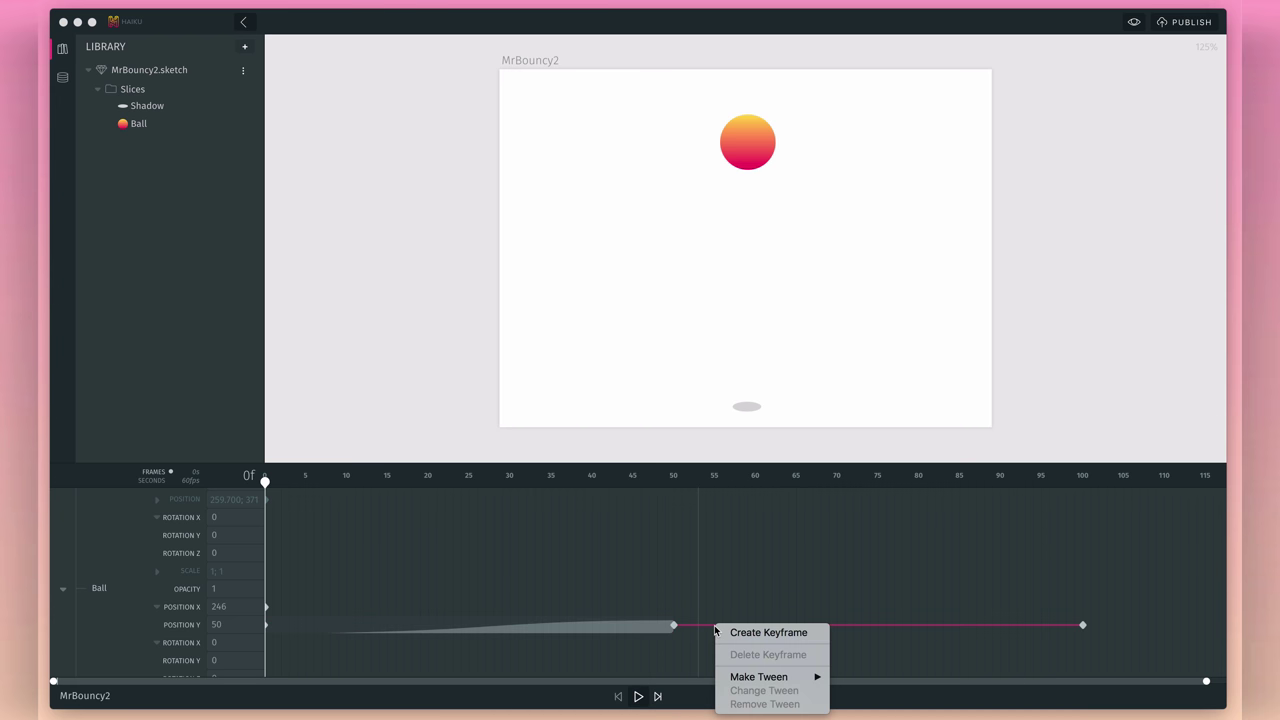
mouse_move(757, 677)
mouse_move(875, 698)
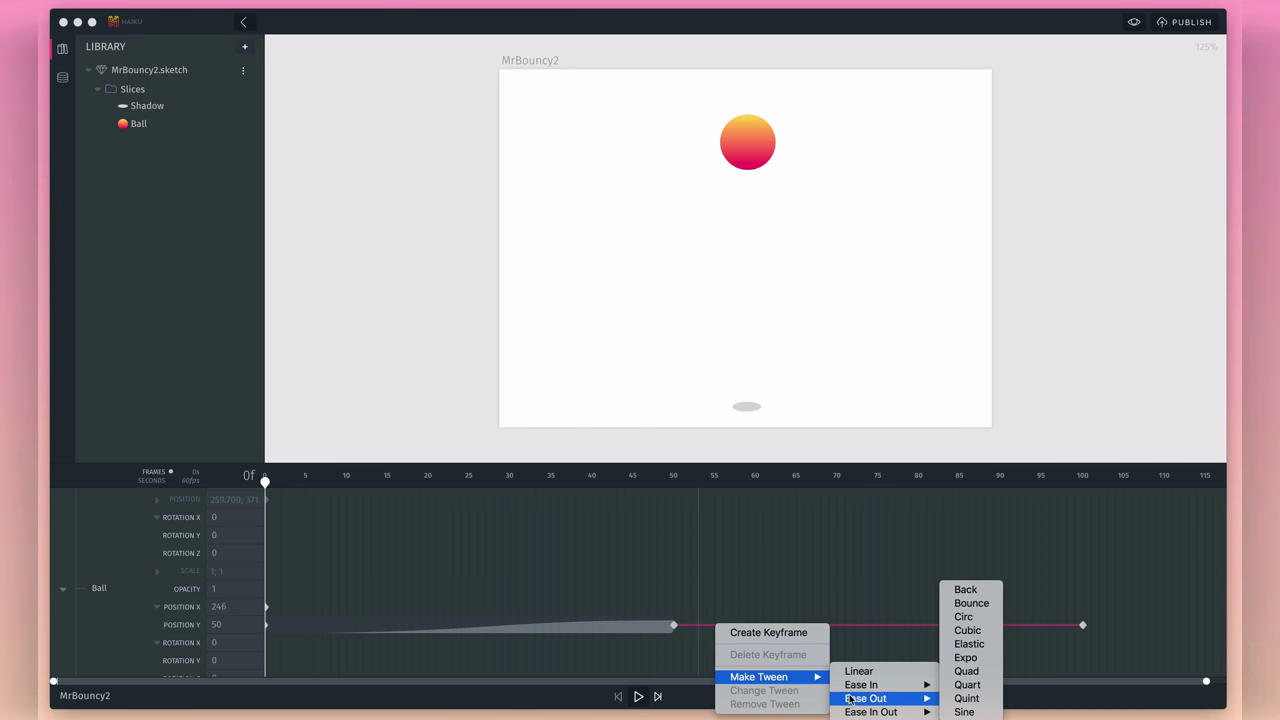
click(957, 632)
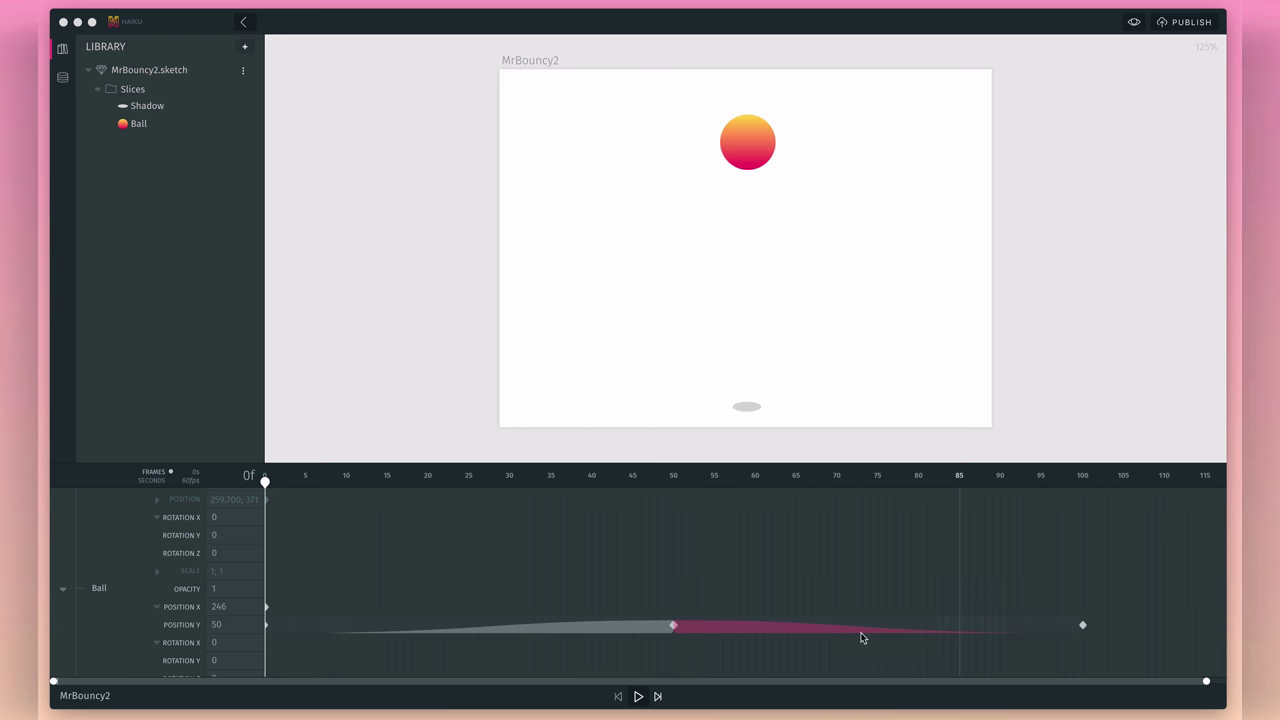
click(620, 700)
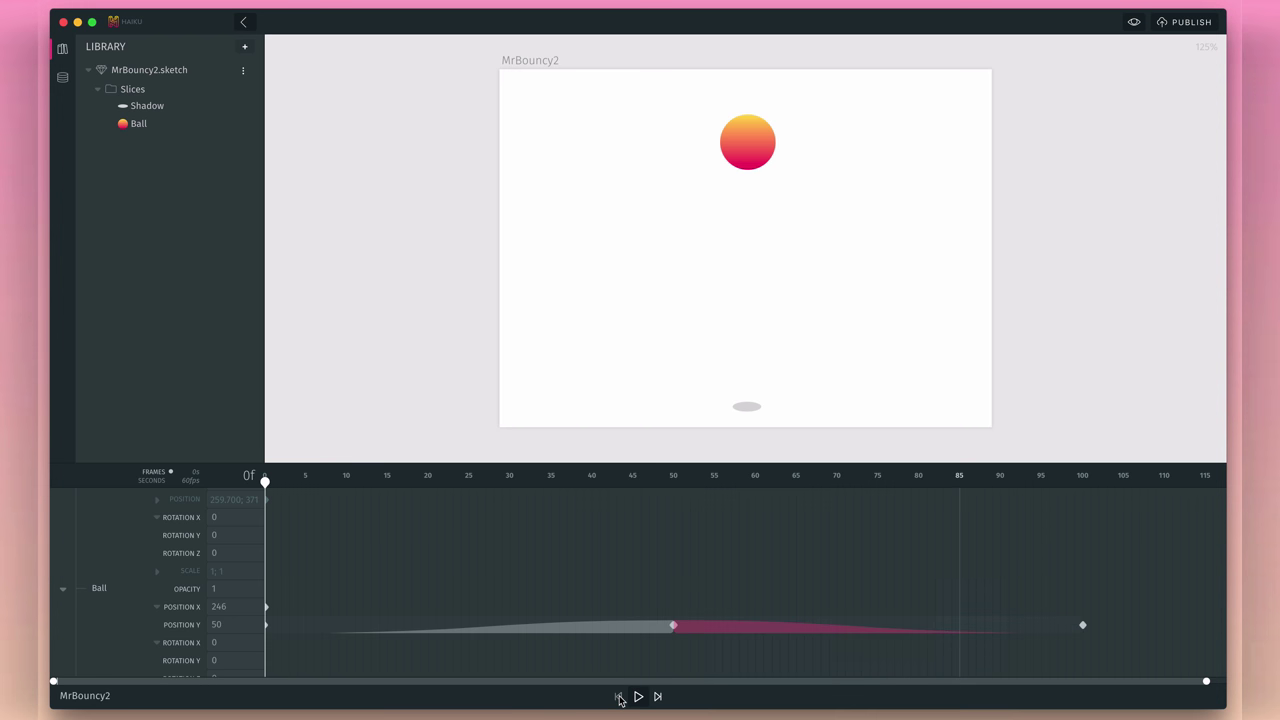
click(636, 697)
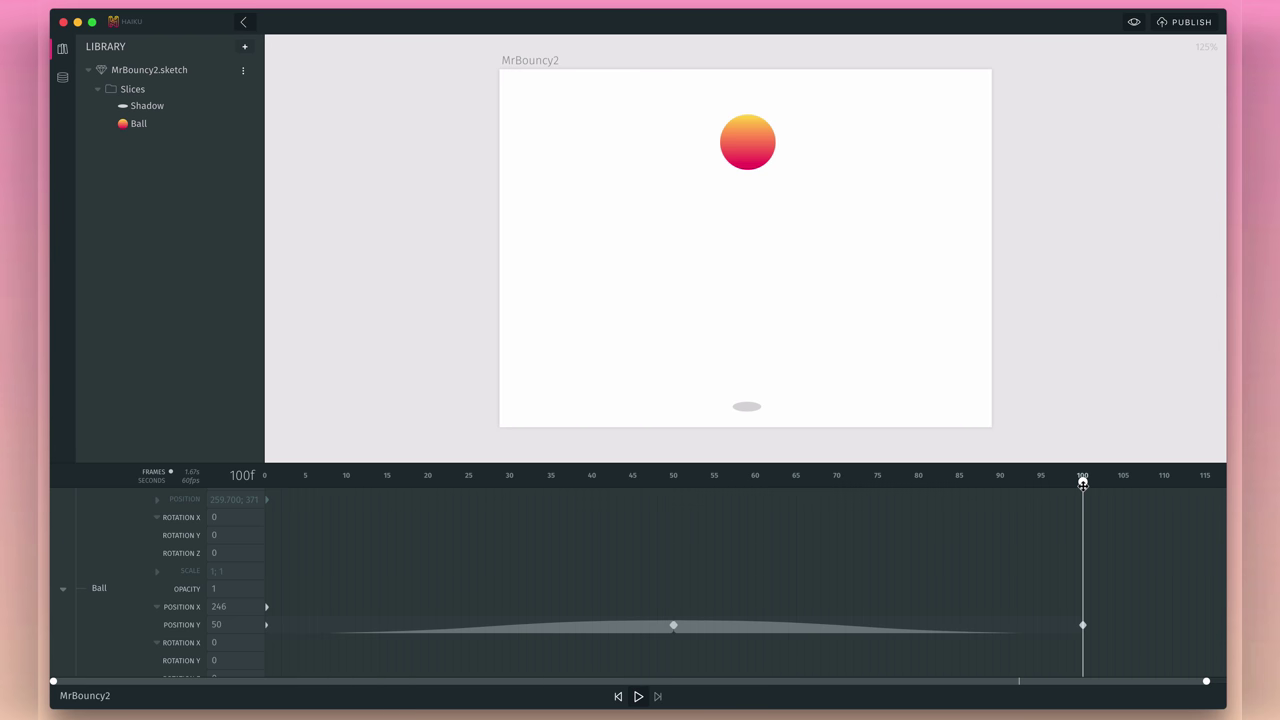
- Keyframe the Ball's Scale Y at 1 on frame 30 and 0.8 on frame 50
drag(1082, 482, 505, 482)
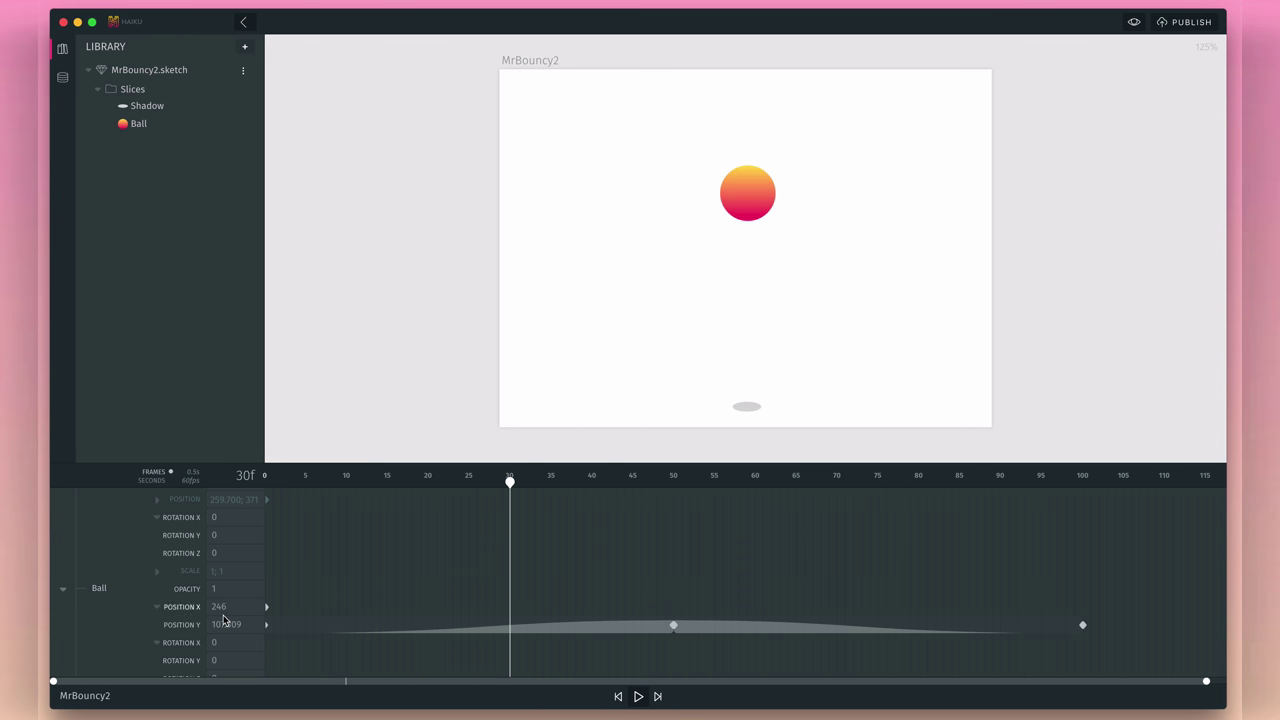
scroll(220, 622, down, 1)
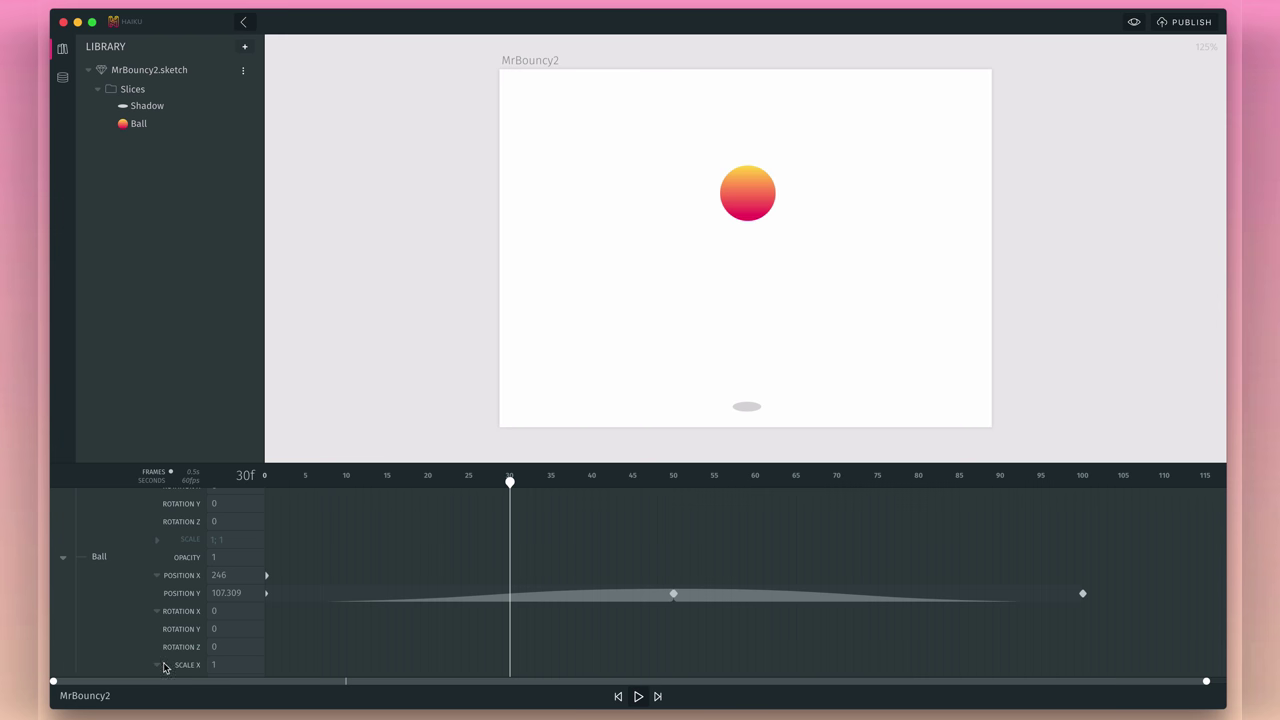
scroll(237, 652, down, 1)
click(233, 665)
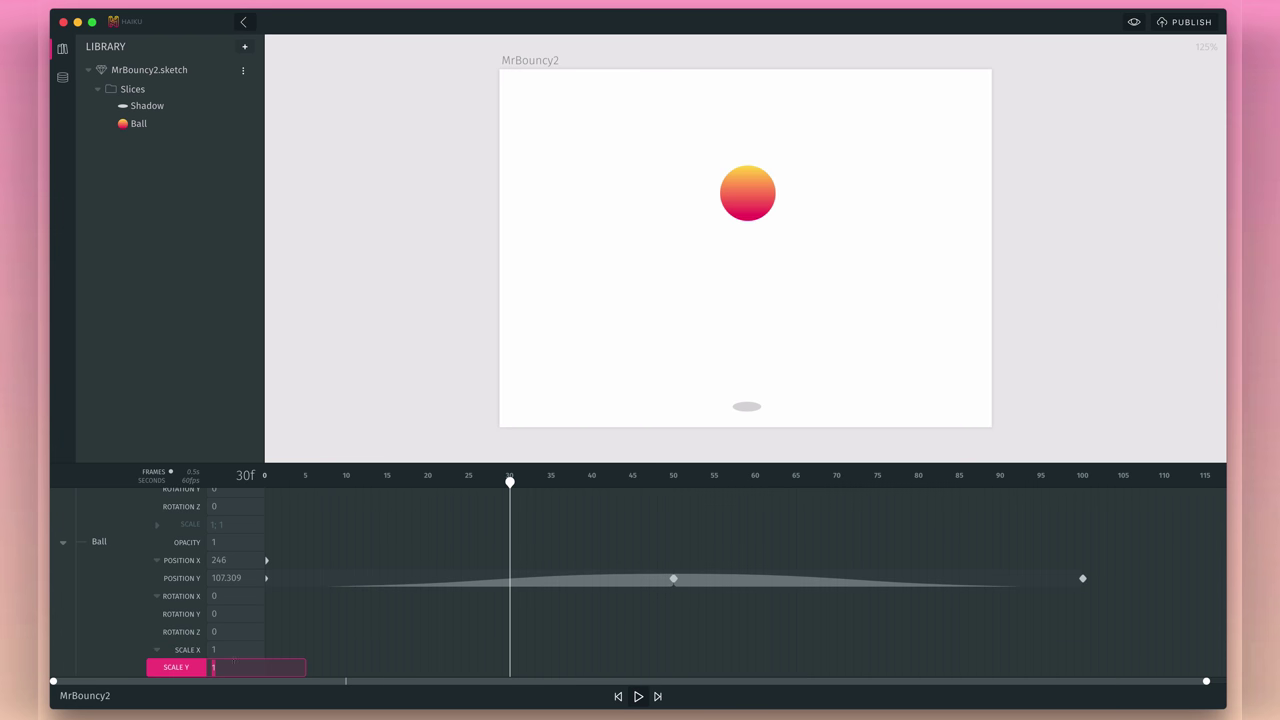
key(Return)
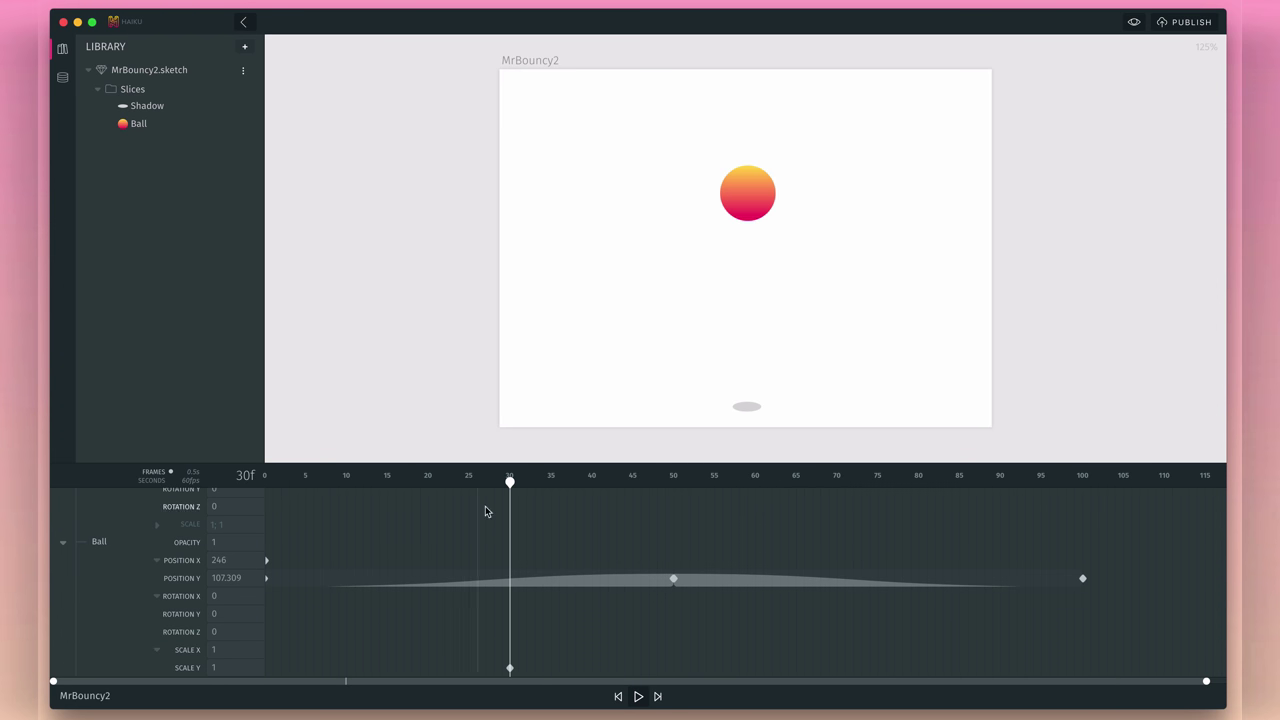
drag(509, 484, 674, 536)
click(235, 667)
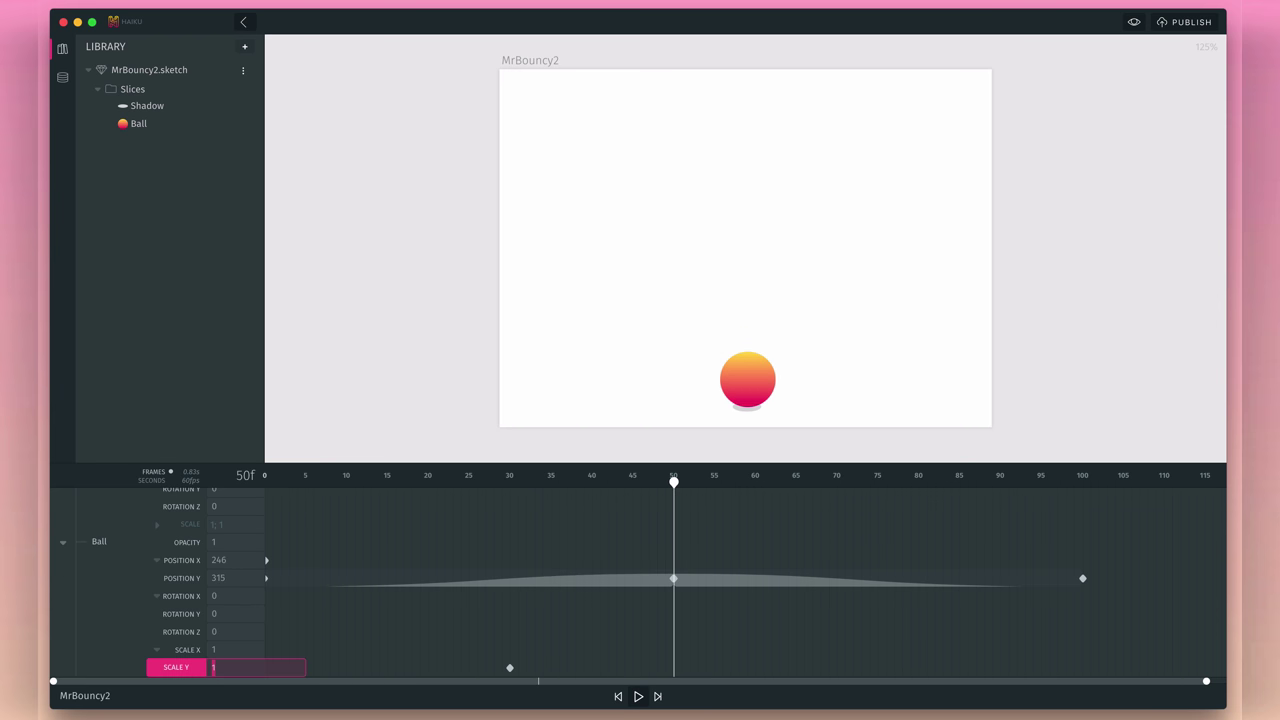
text(0.8)
key(Return)
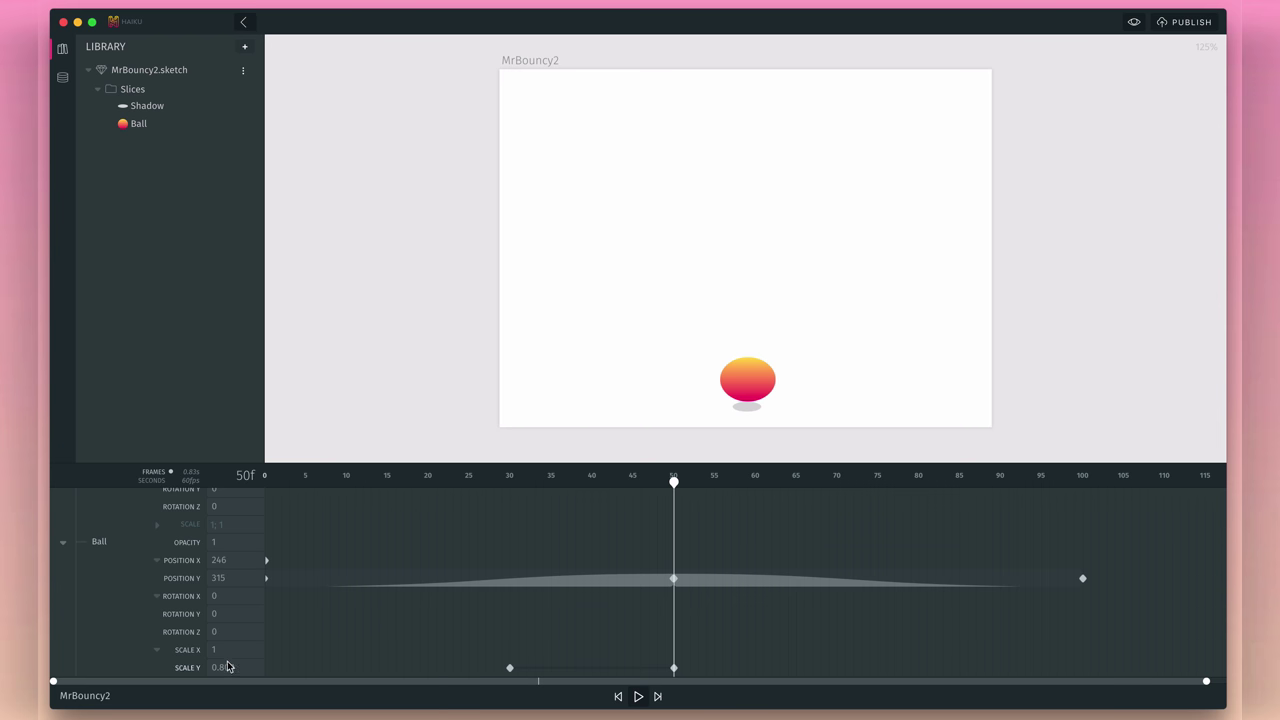
- Lower the ball's frame-50 Position Y to 320 so it touches the floor
click(231, 571)
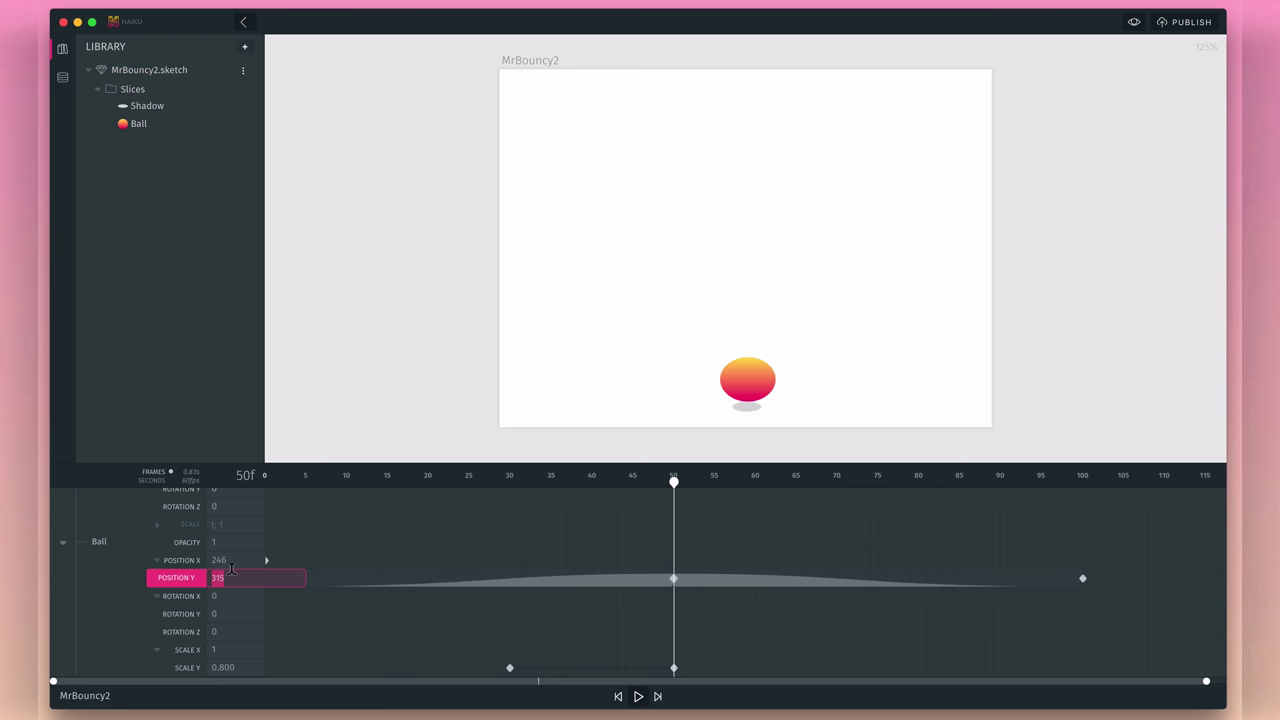
text(318)
key(Return)
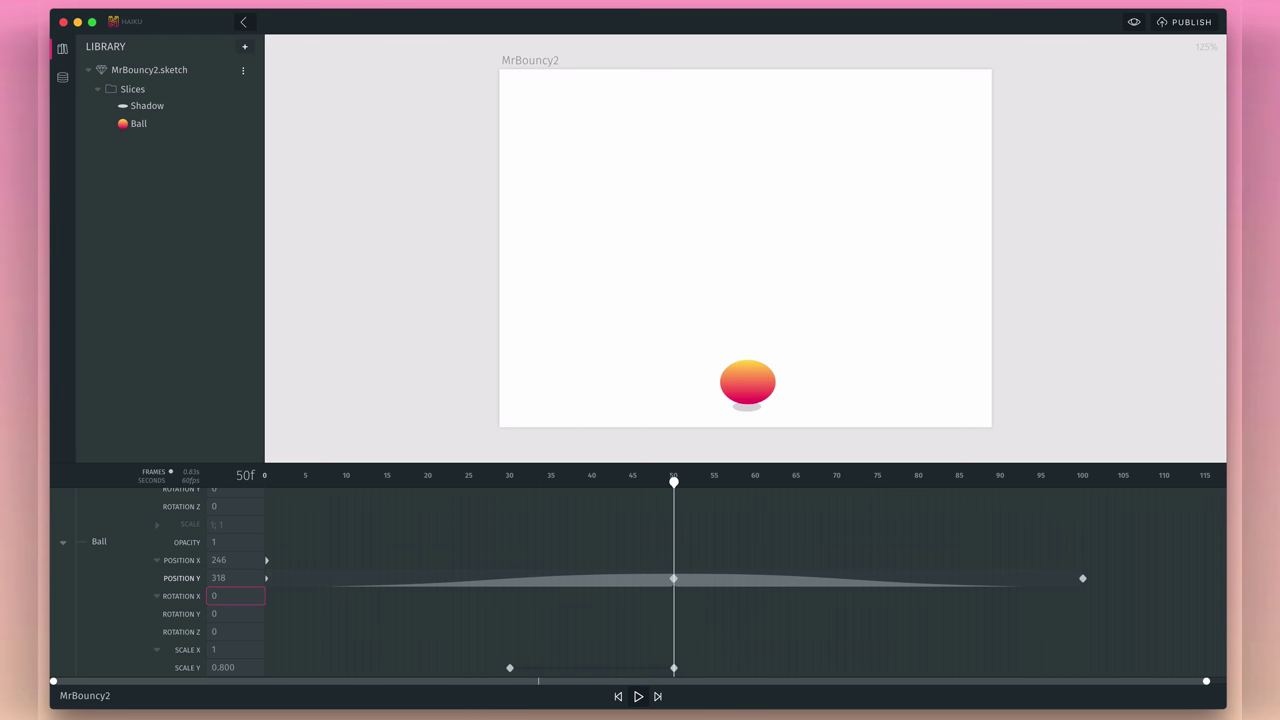
click(231, 579)
key(Return)
- Return the Ball's Scale Y to 1 at frame 70
drag(674, 481, 837, 488)
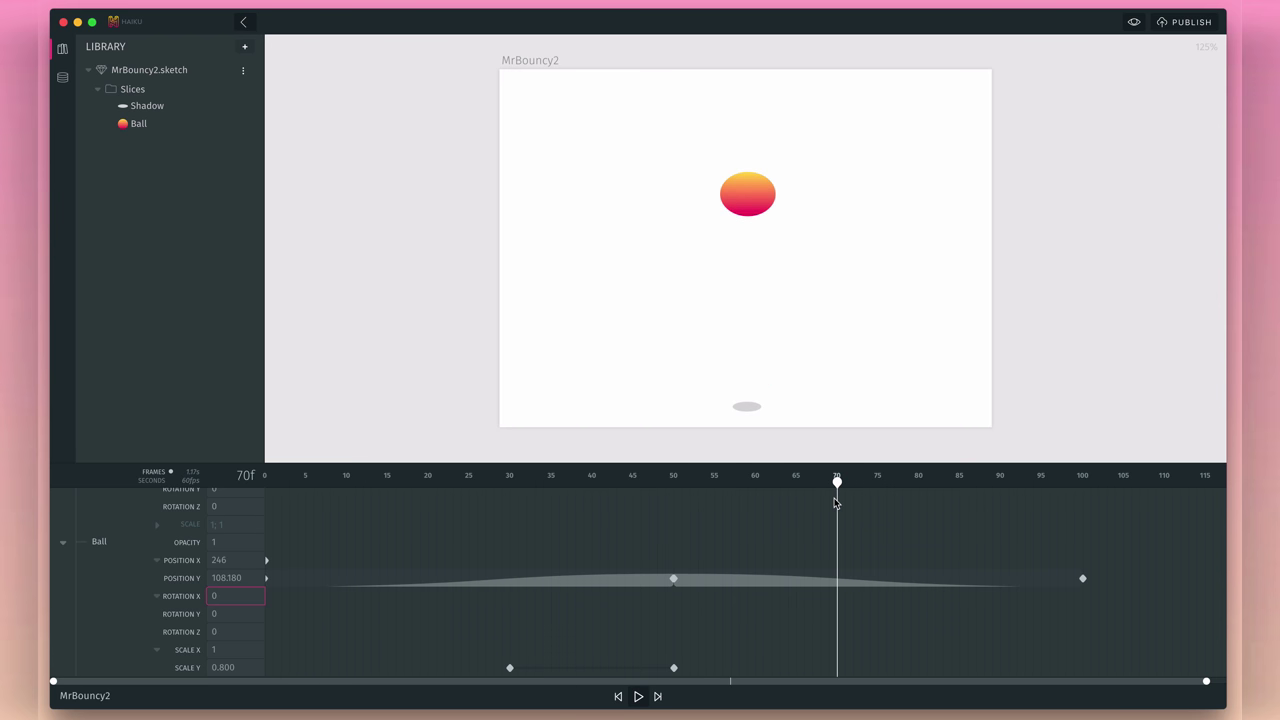
click(235, 667)
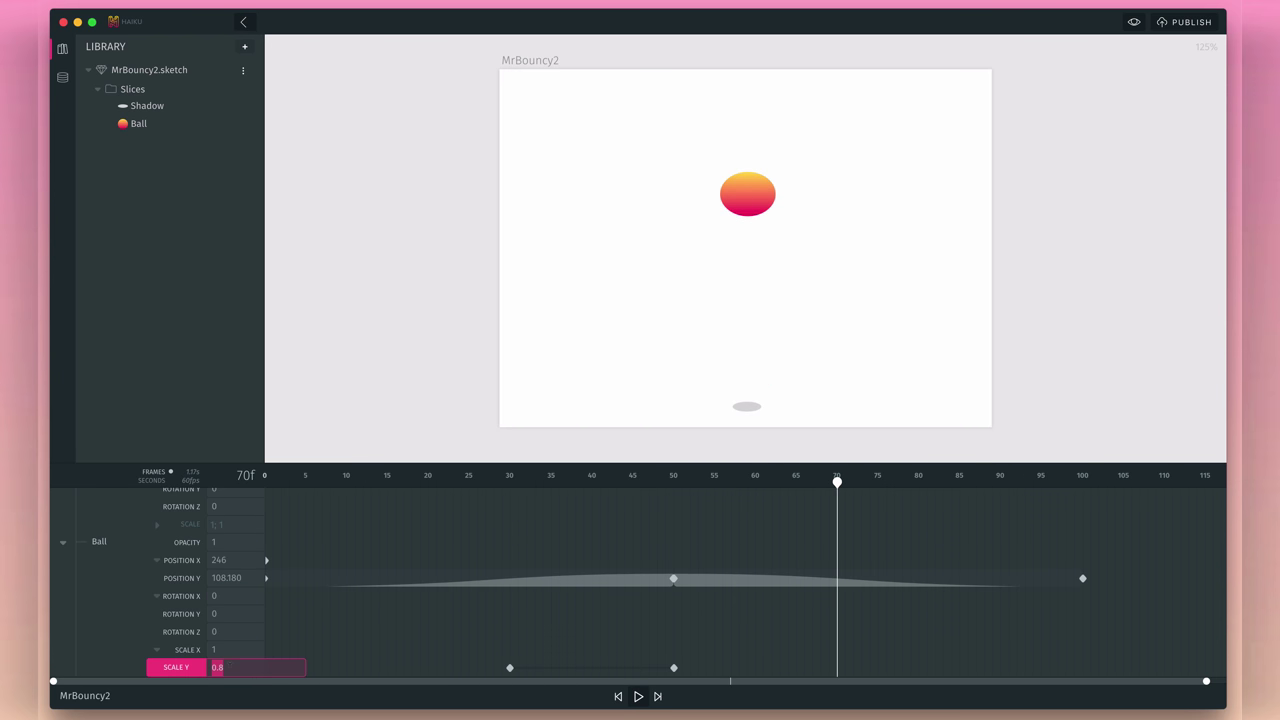
text(1)
key(Return)
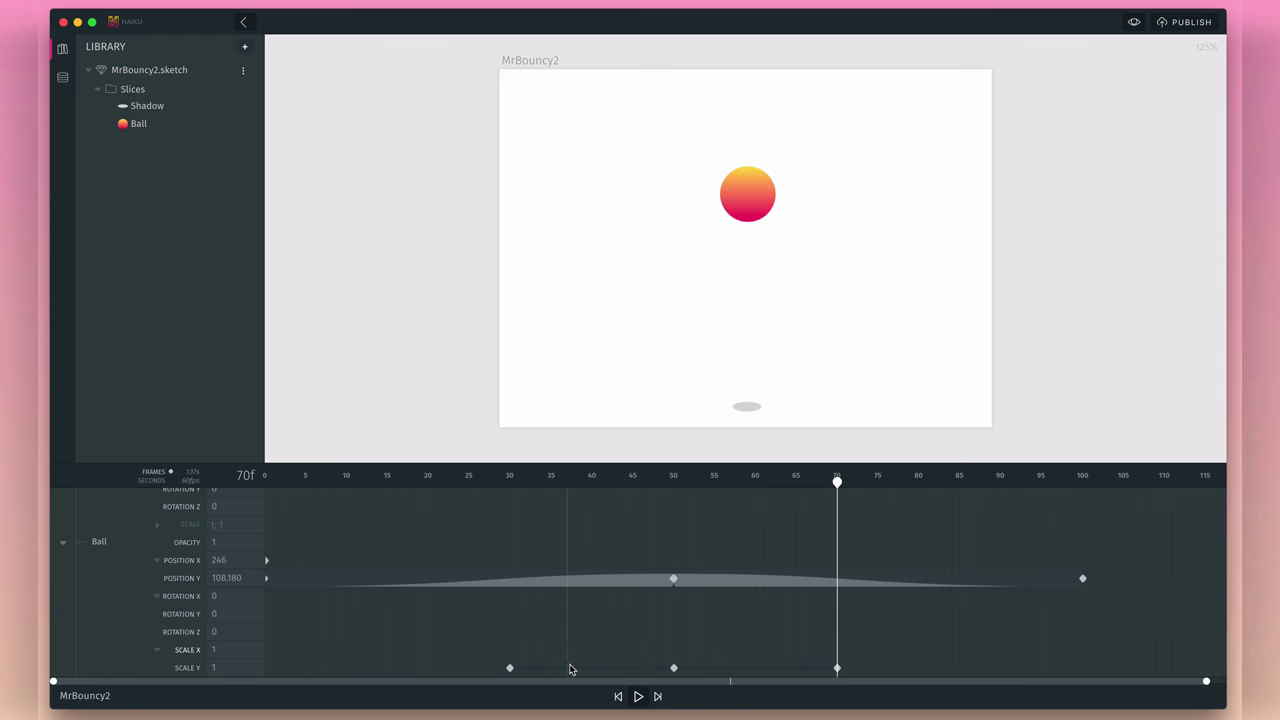
- Apply an Elastic ease-in tween to the Scale Y segment from frame 30 to 50
right_click(595, 611)
mouse_move(645, 657)
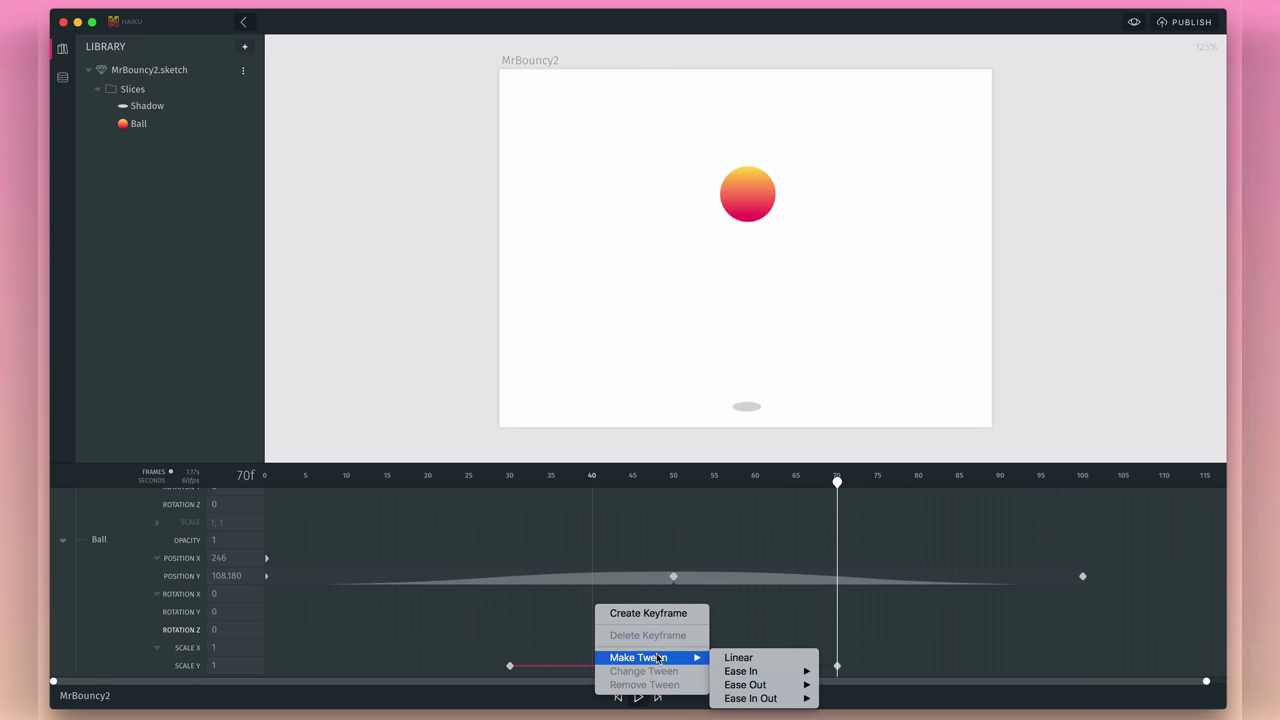
mouse_move(748, 671)
click(845, 643)
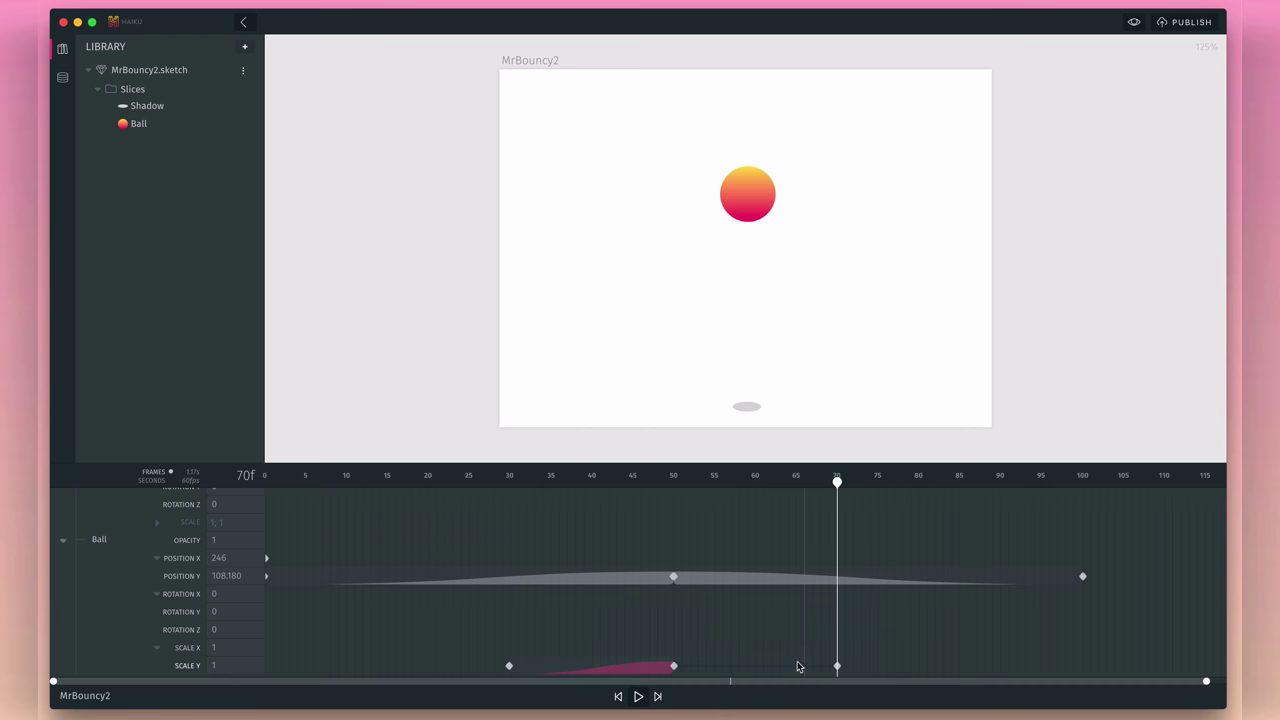
- Apply a Cubic ease-out to Scale Y frames 50–70, then scrub back to frame 31
right_click(746, 653)
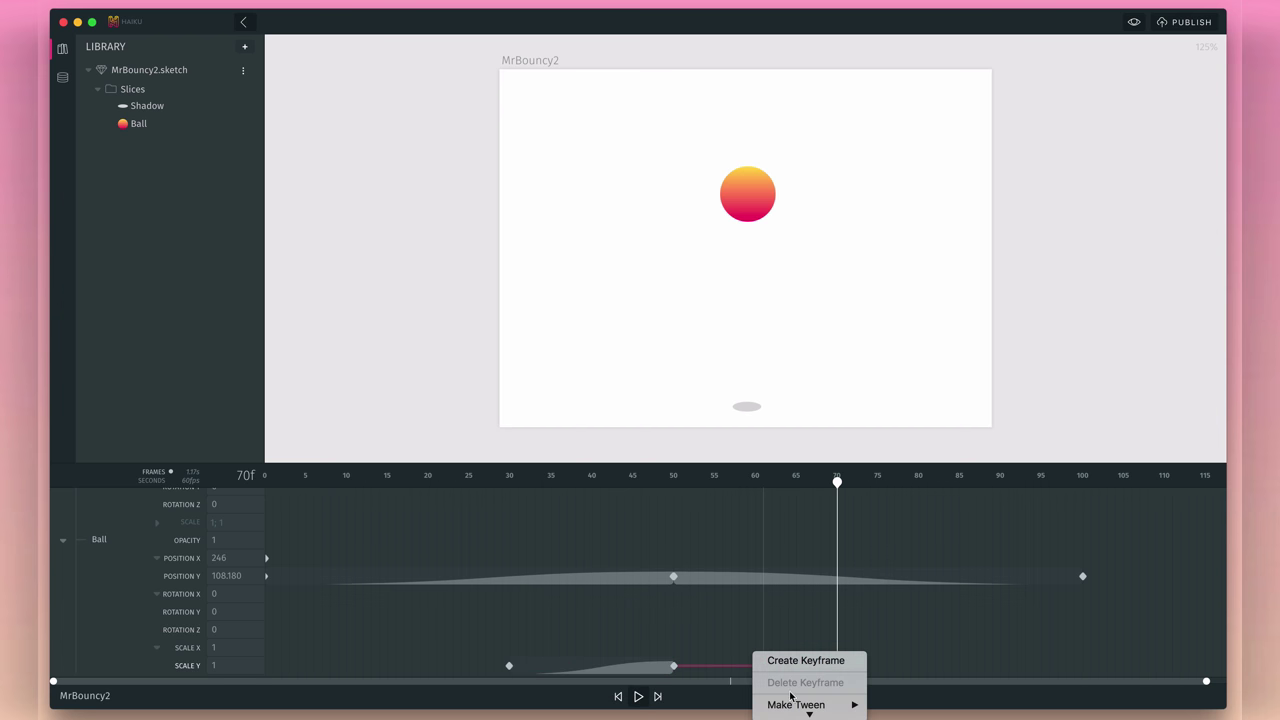
mouse_move(808, 705)
mouse_move(900, 698)
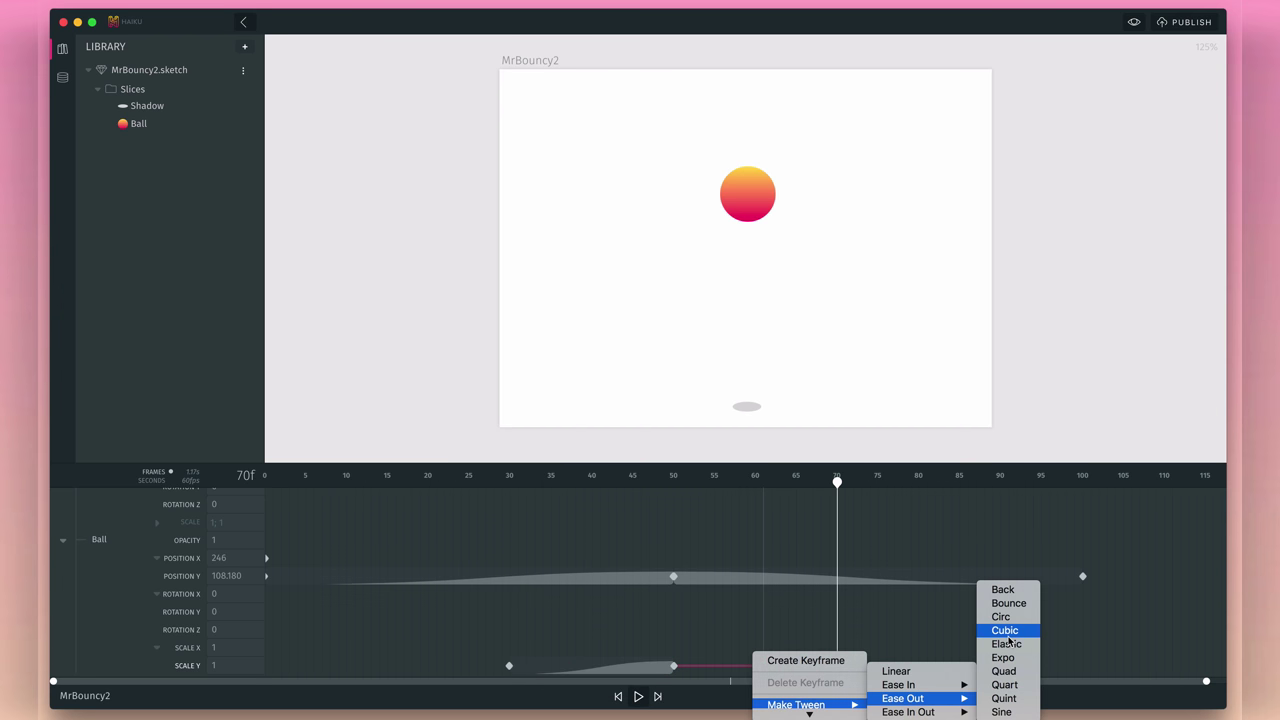
click(1008, 632)
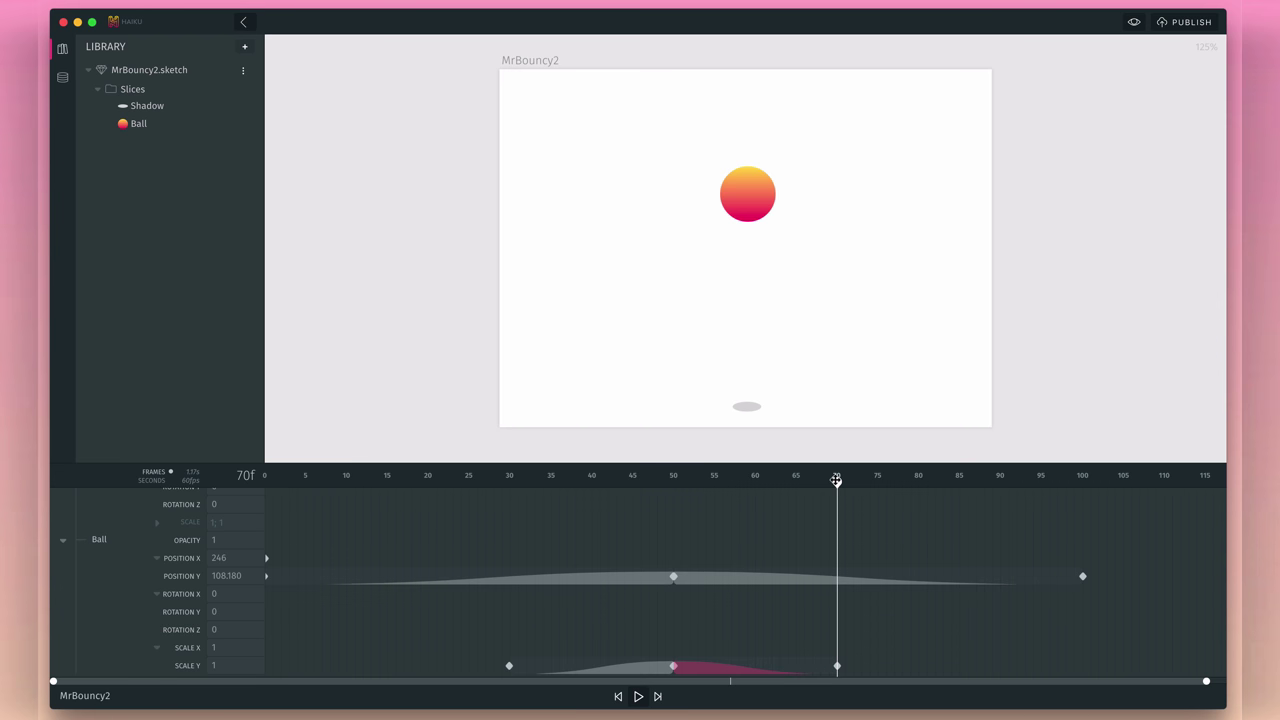
drag(836, 481, 509, 537)
- Keyframe the Shadow's Opacity at 0 on frames 0 and 30
scroll(456, 566, up, 3)
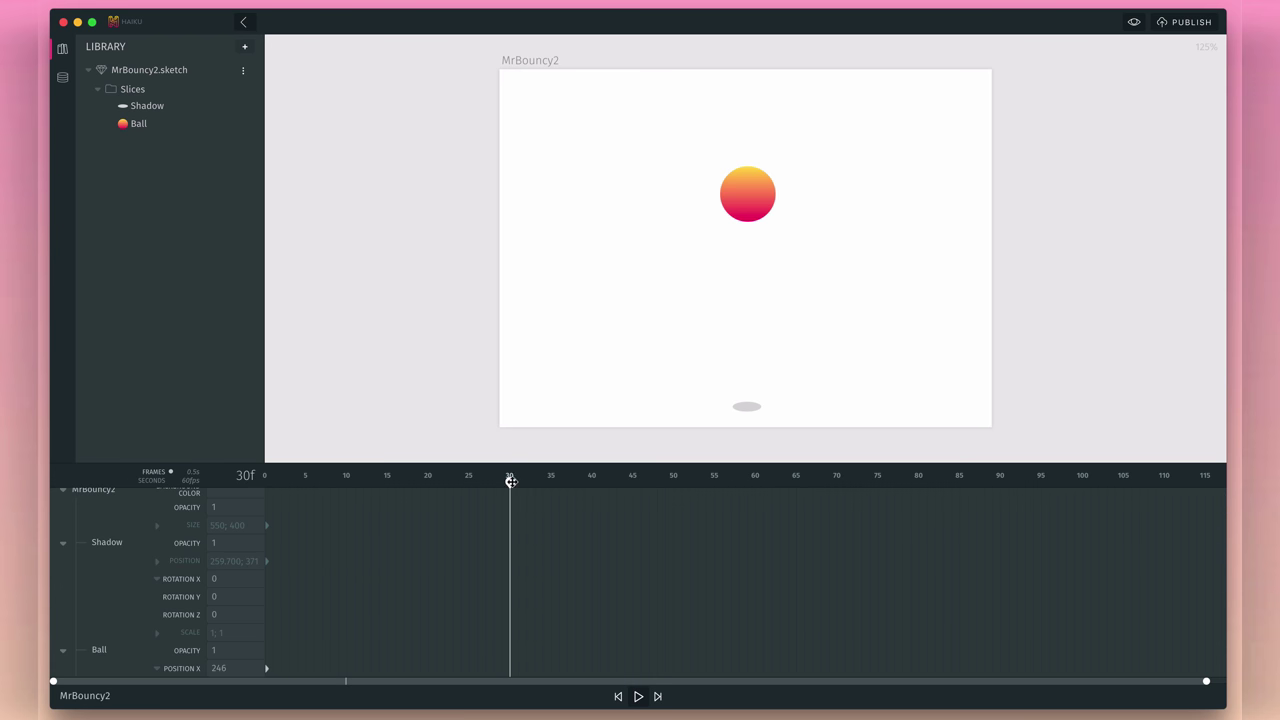
drag(510, 481, 212, 486)
click(228, 544)
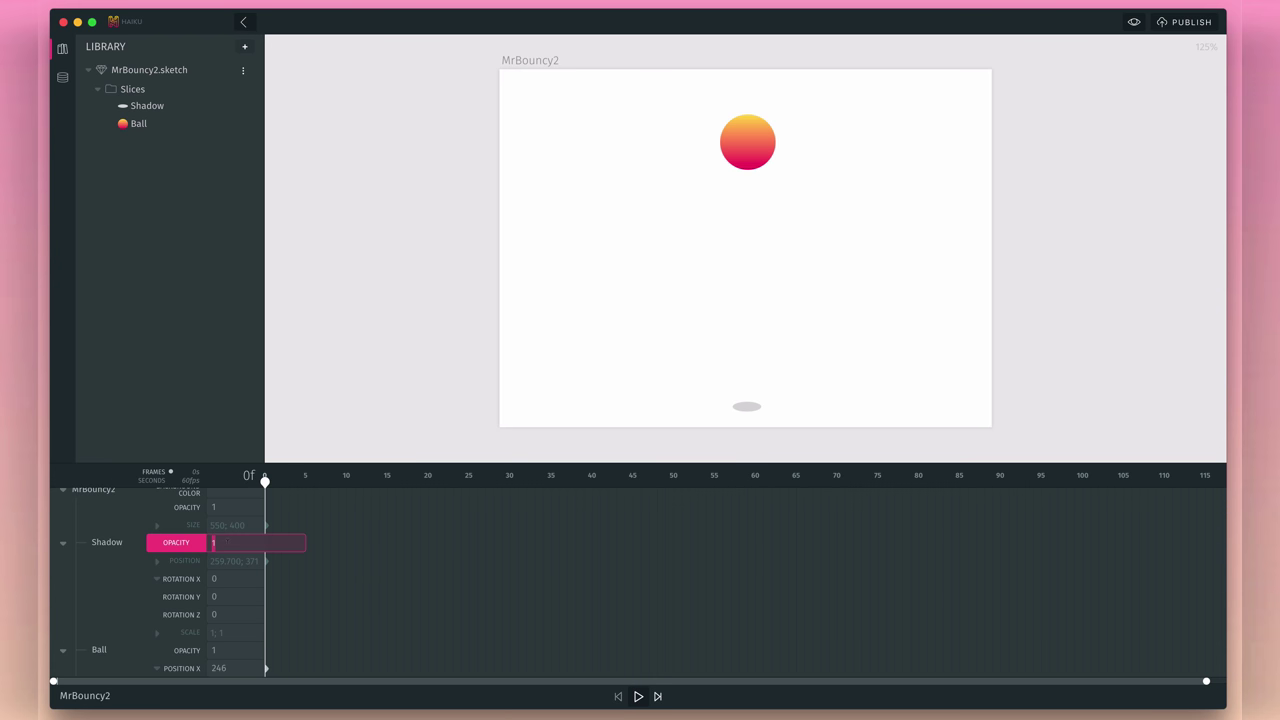
key(Return)
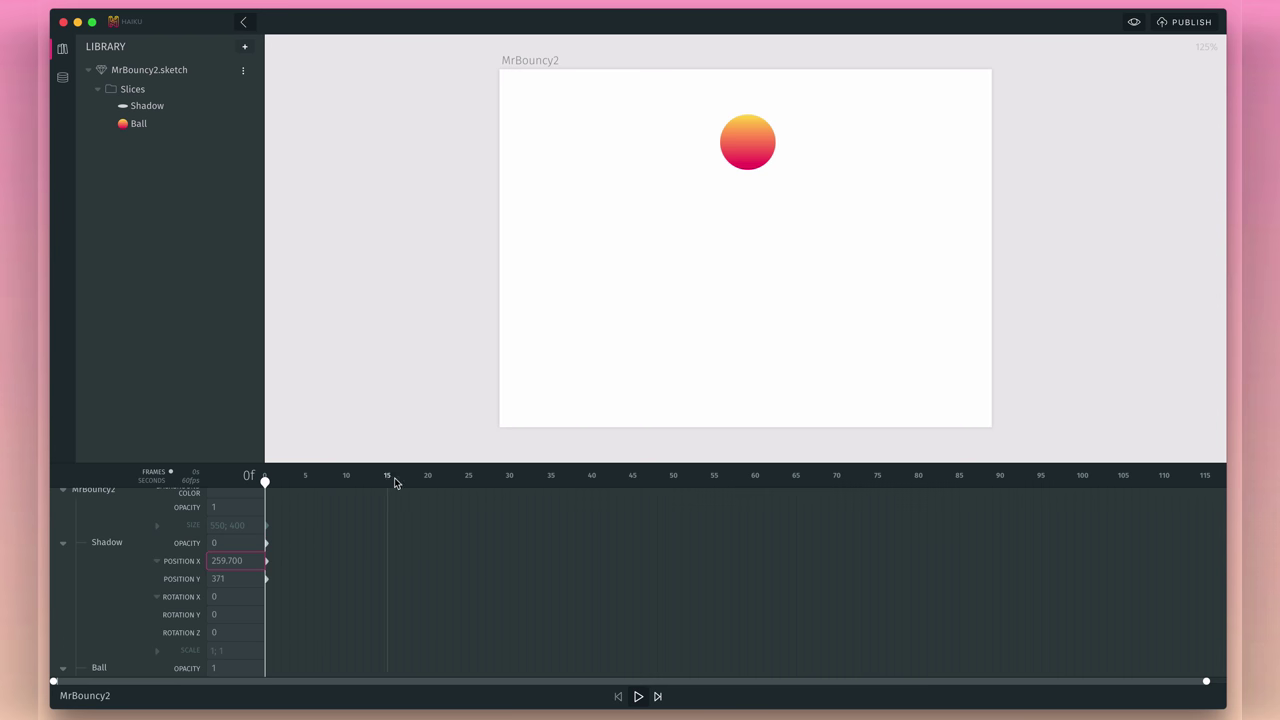
click(509, 482)
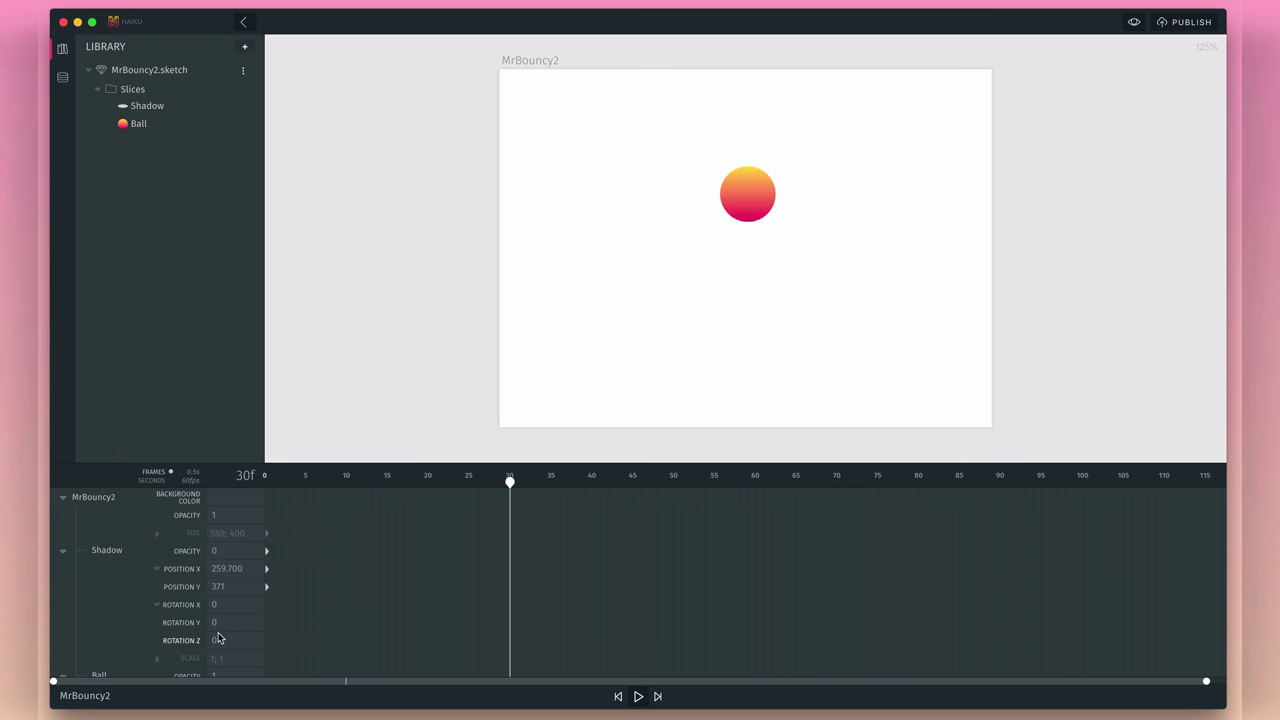
click(225, 551)
key(Return)
- Keyframe the Shadow's Opacity at 1 on frame 50 and 0 on frame 70
click(674, 481)
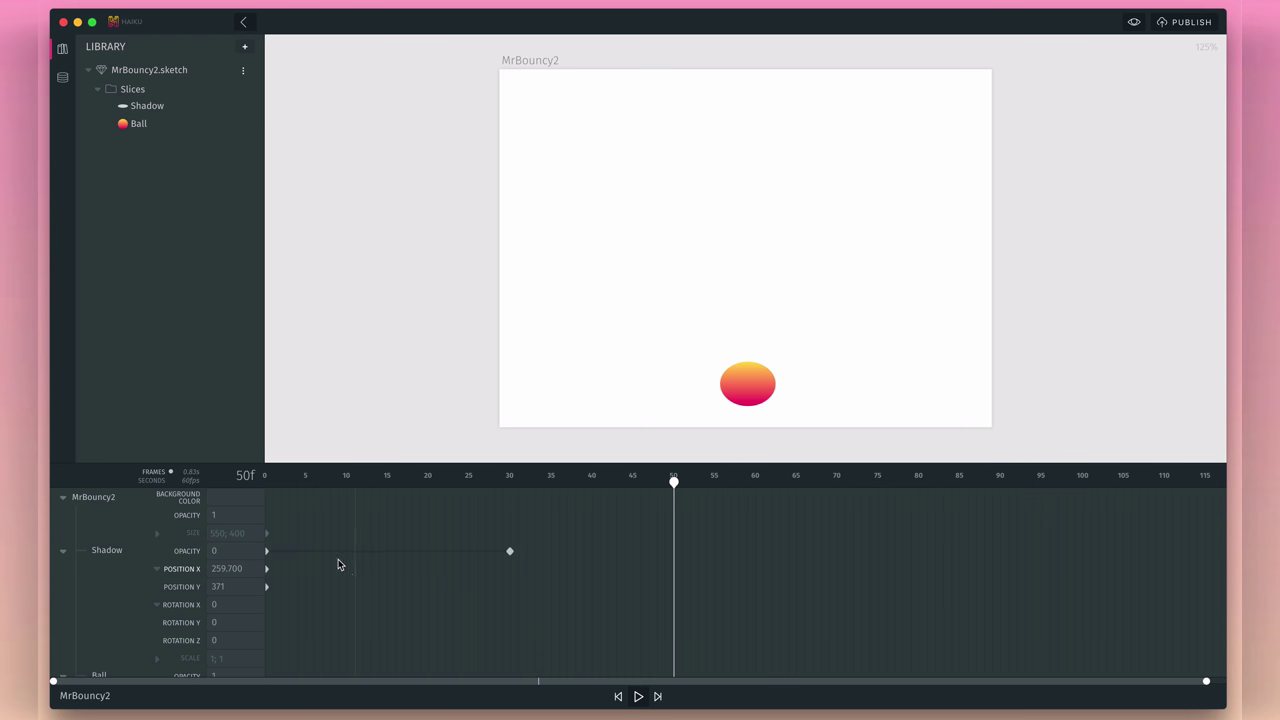
click(229, 551)
text(1)
key(Return)
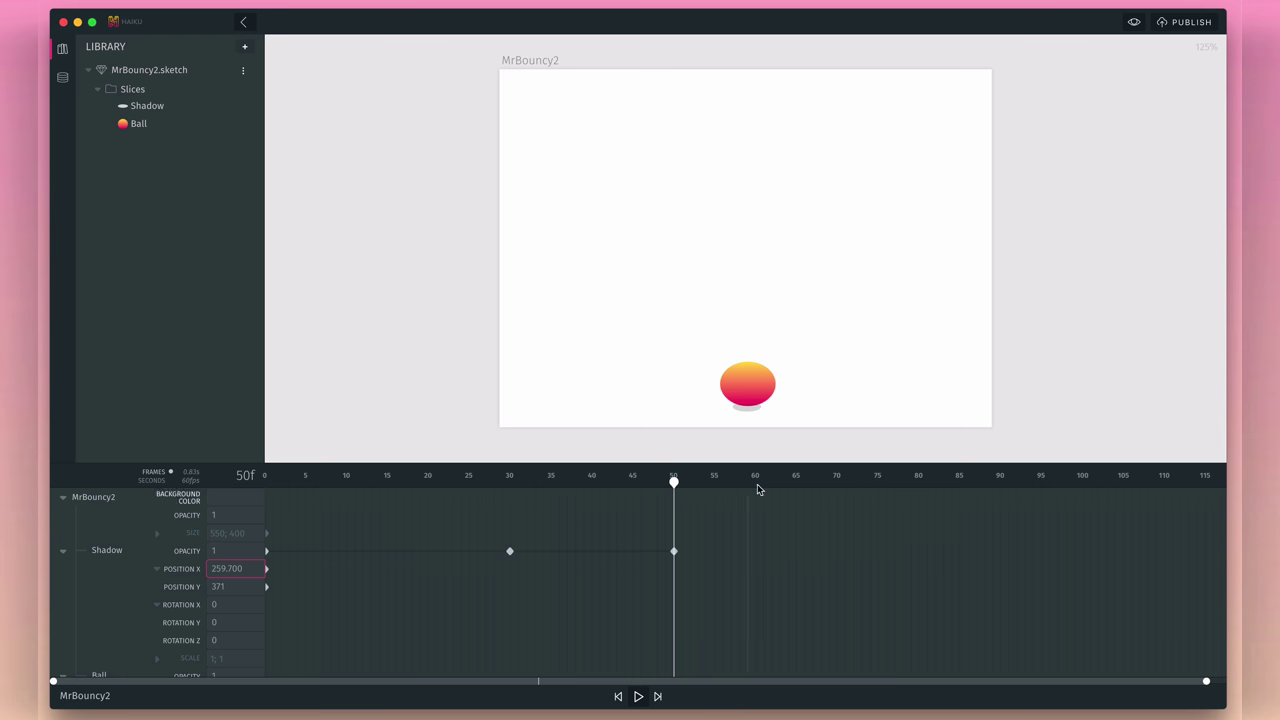
click(837, 482)
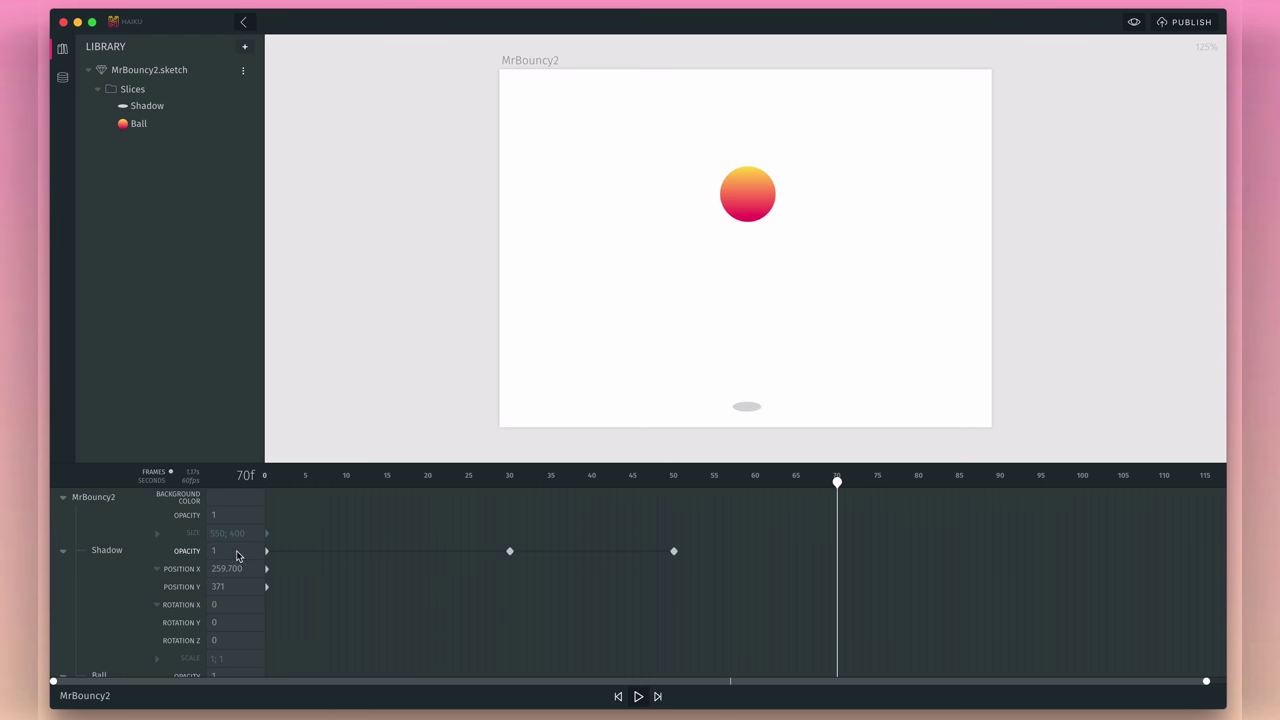
click(237, 551)
key(Return)
- Apply Cubic ease-out tweens to the Shadow Opacity segments 30–50 and 50–70, then rewind to frame 0
right_click(597, 551)
mouse_move(660, 603)
mouse_move(760, 617)
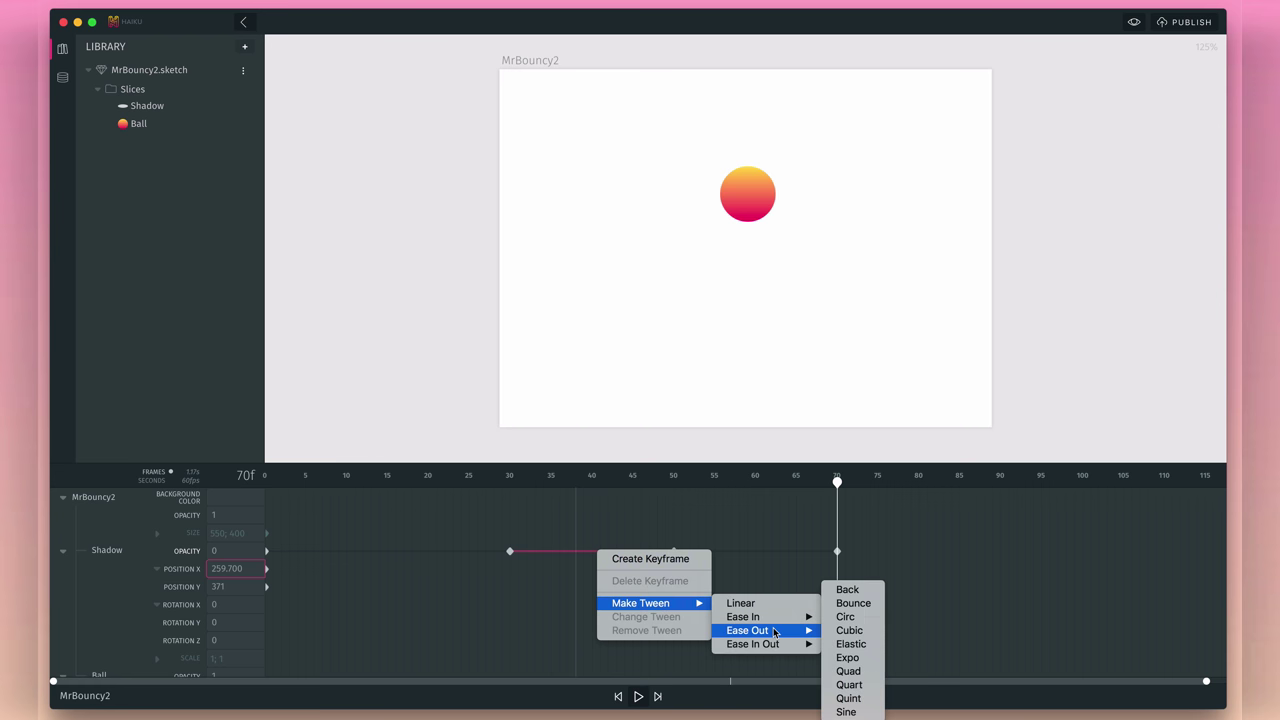
click(849, 630)
right_click(735, 551)
mouse_move(945, 646)
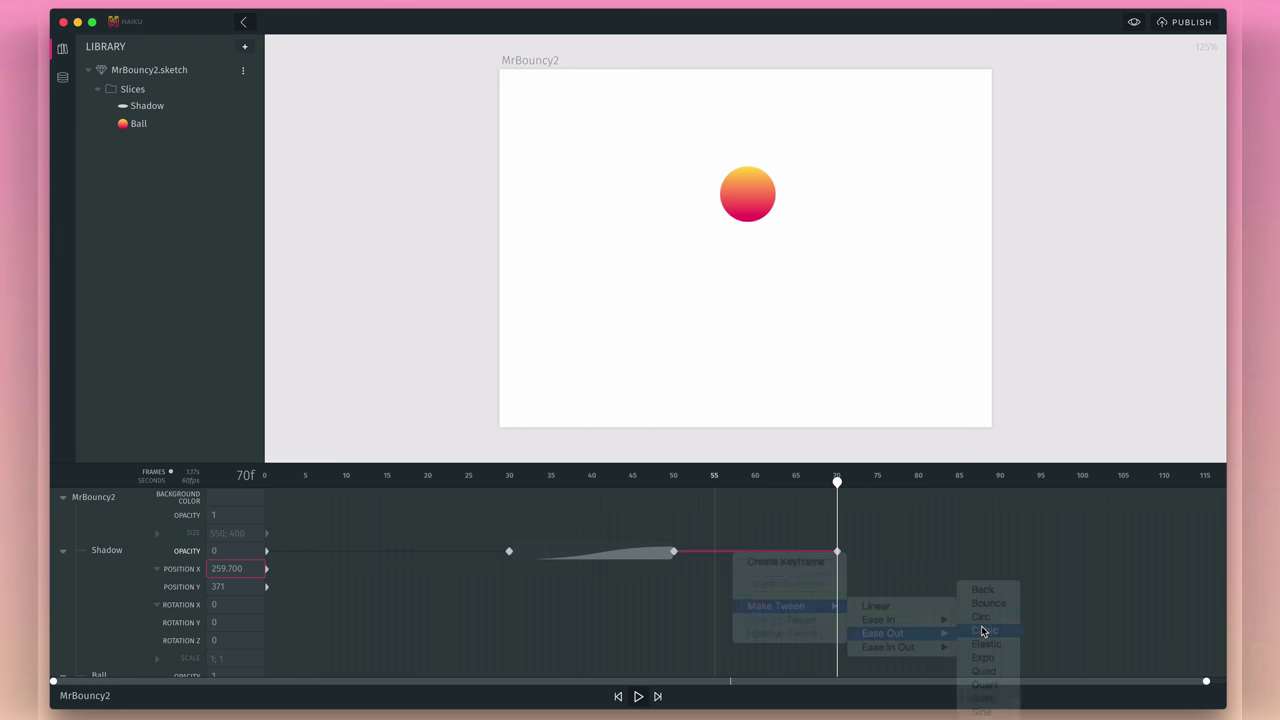
click(982, 630)
drag(834, 482, 153, 534)
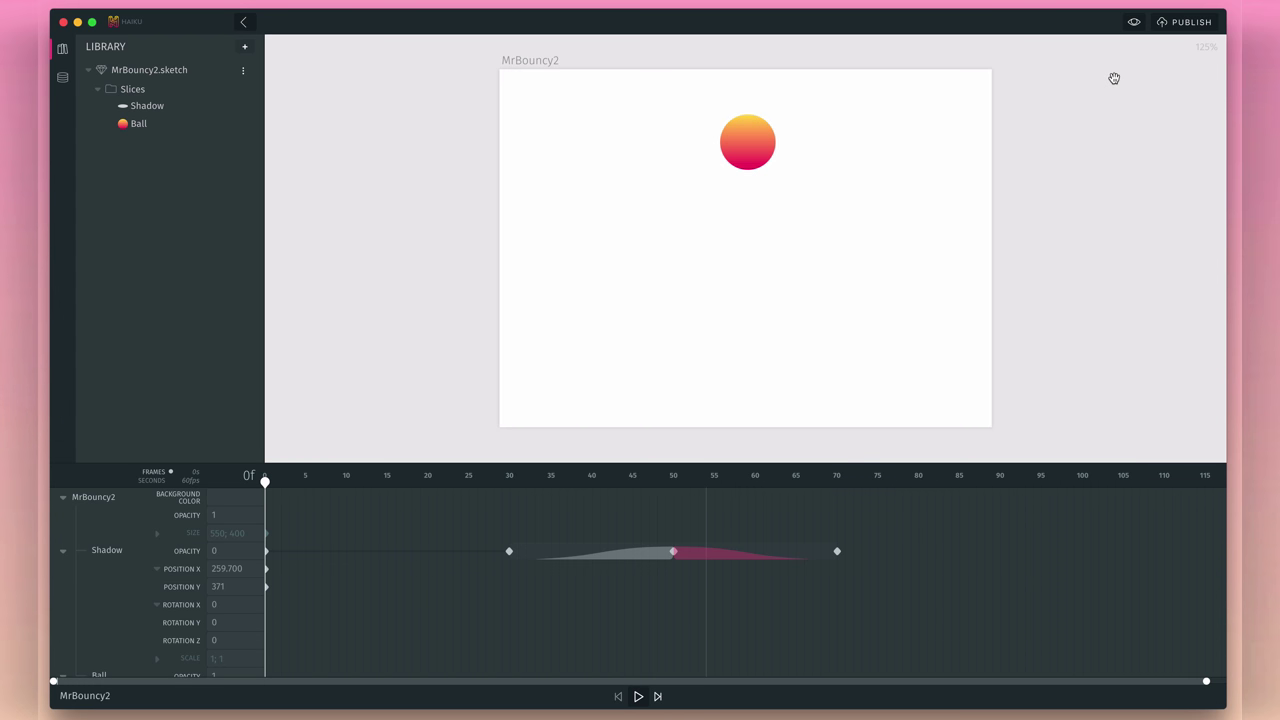
- Preview the bouncing-ball animation playing, exit preview, and publish MrBouncy2
click(1134, 22)
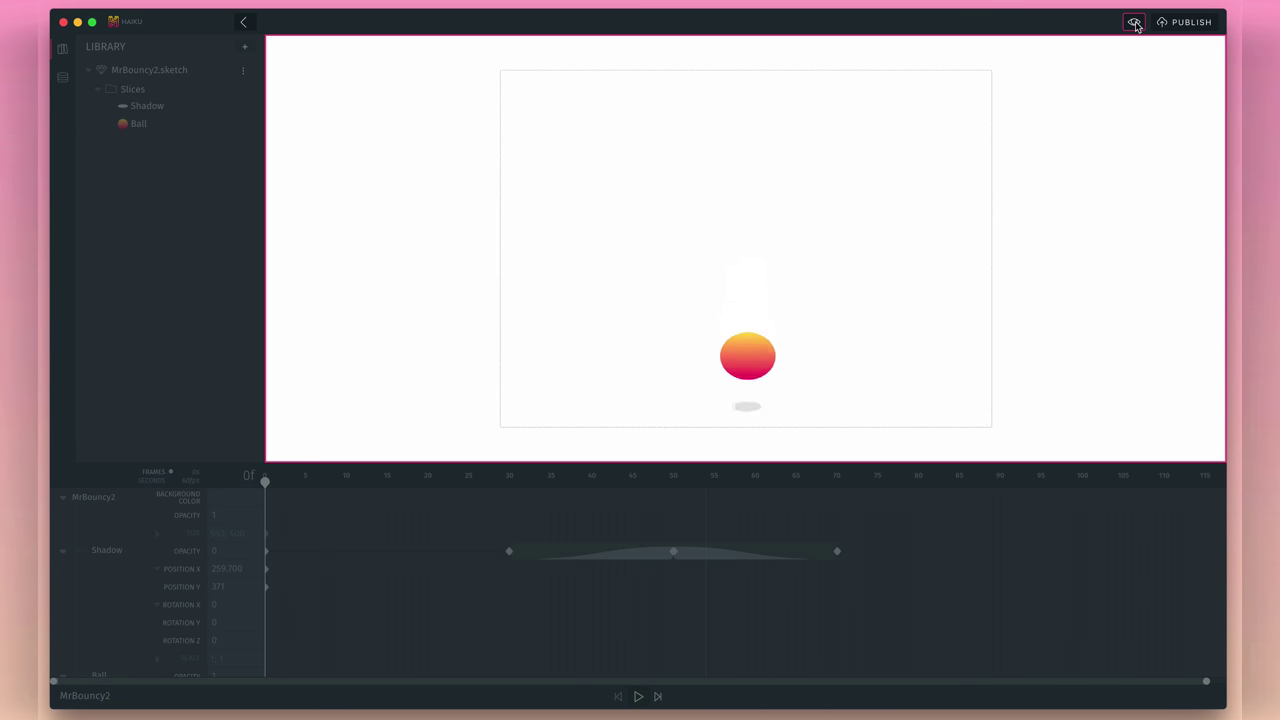
click(1134, 23)
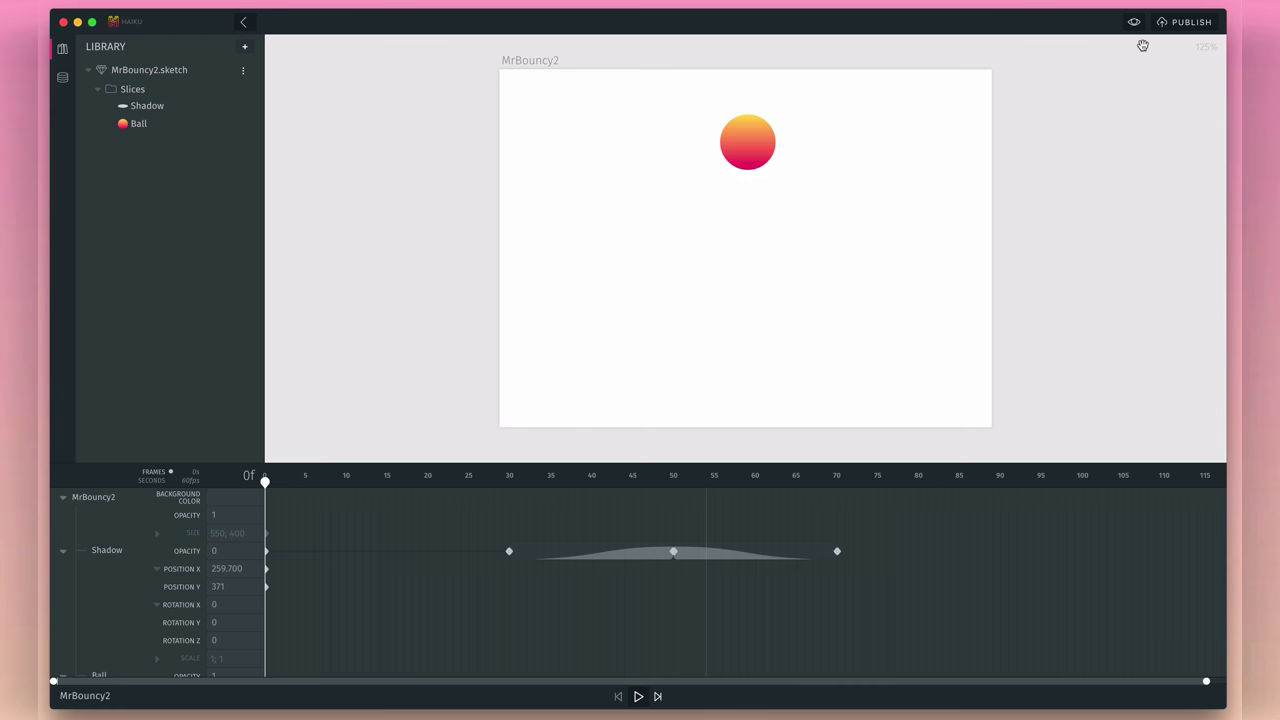
click(1177, 25)
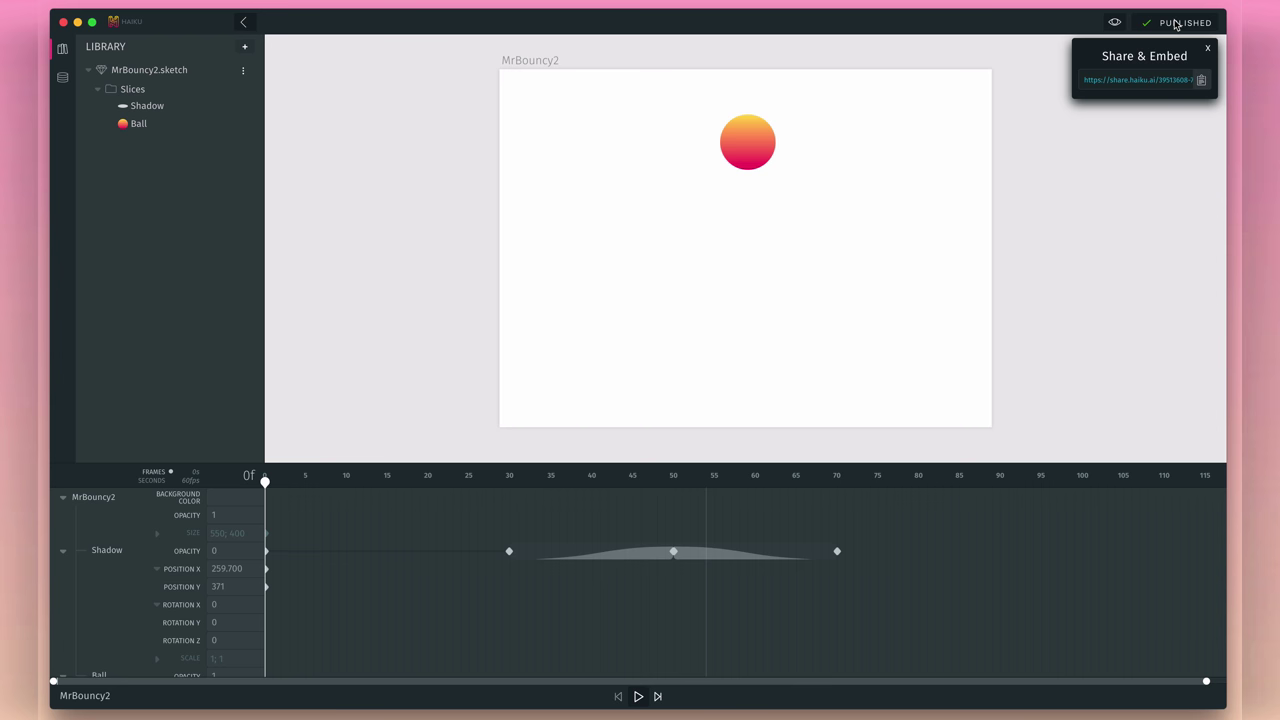
- Open MrBouncy2's share.haiku.ai link in Safari
click(1136, 80)
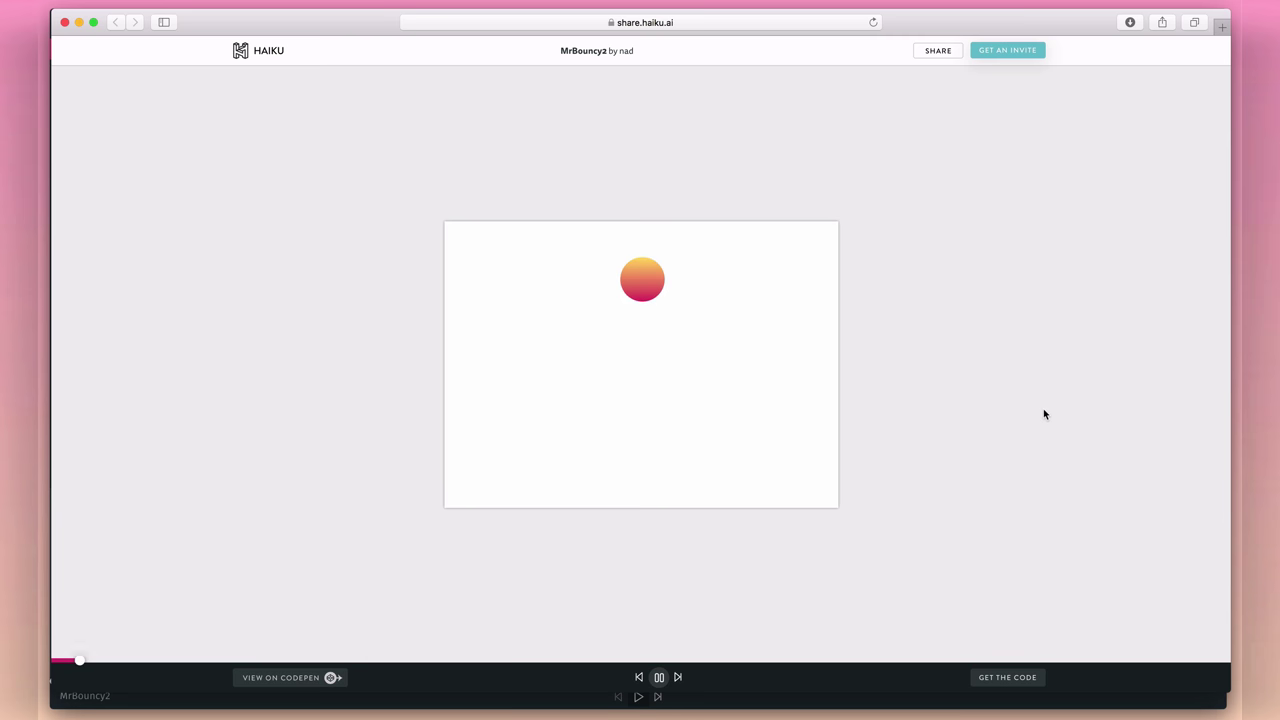
- Show the code panel and compare the iOS/Android, HTML Embed and React instructions, ending on React
click(1005, 678)
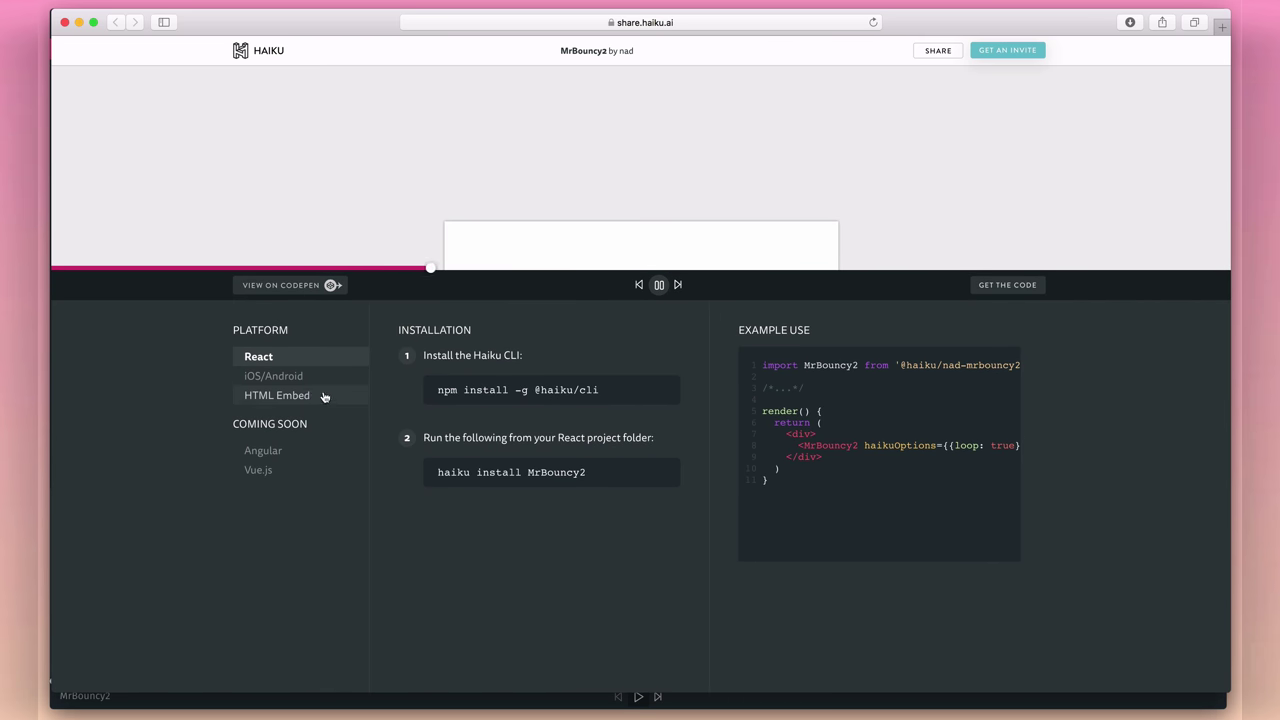
click(305, 379)
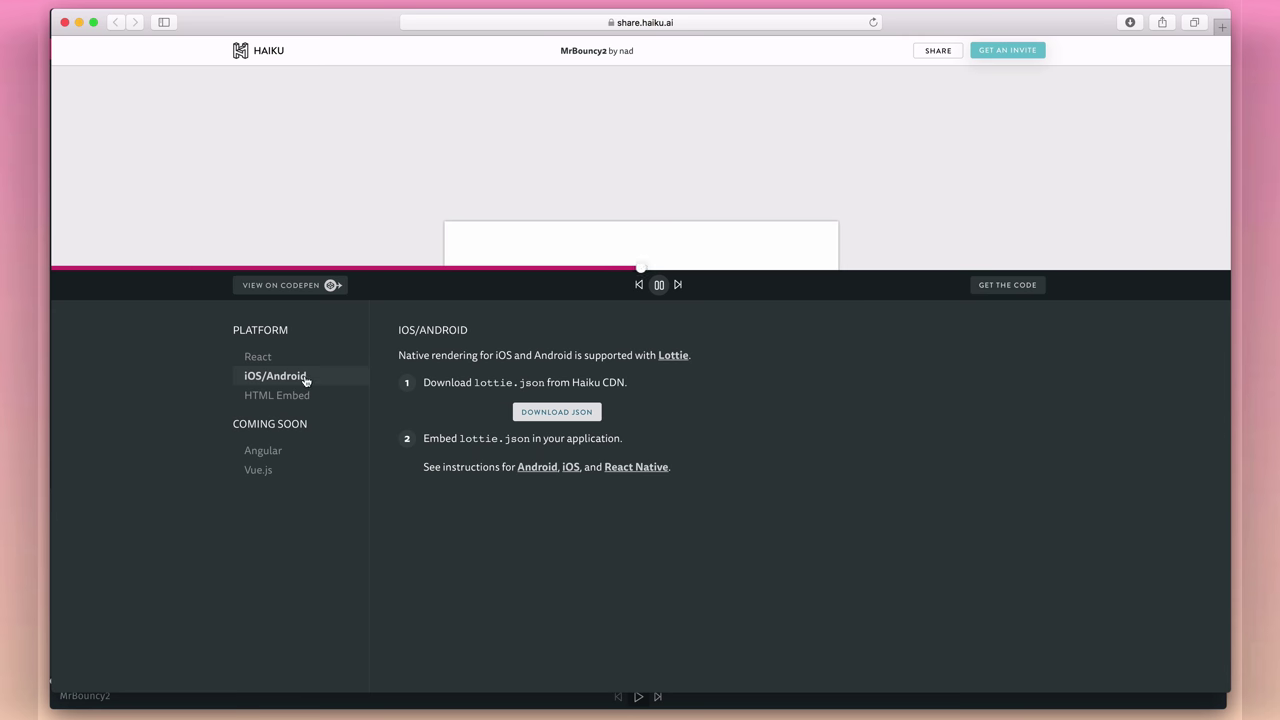
click(297, 396)
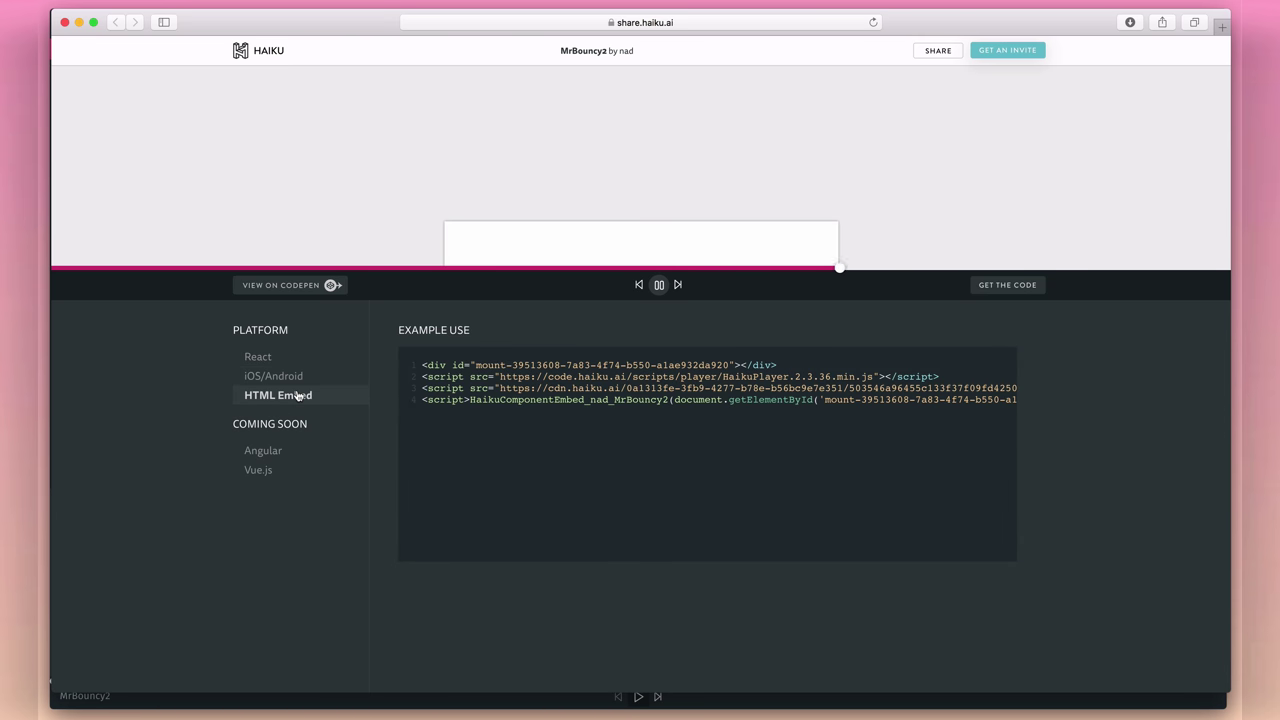
click(299, 376)
click(296, 364)
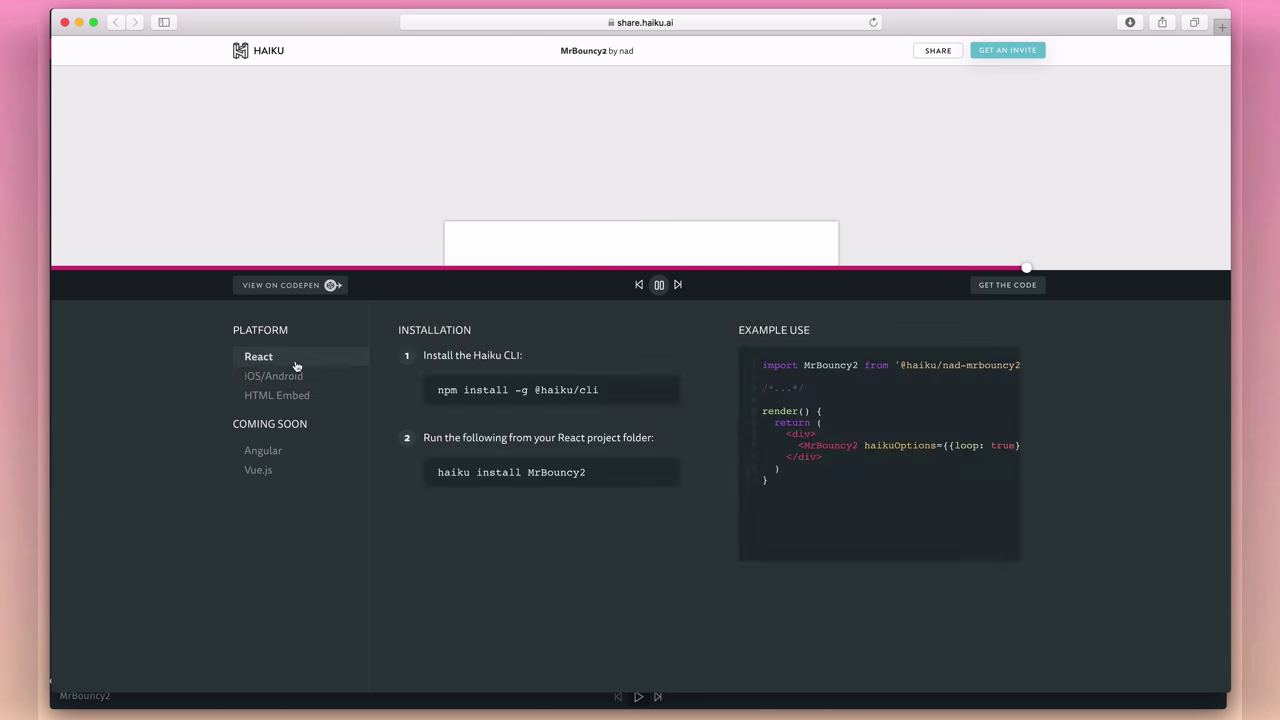